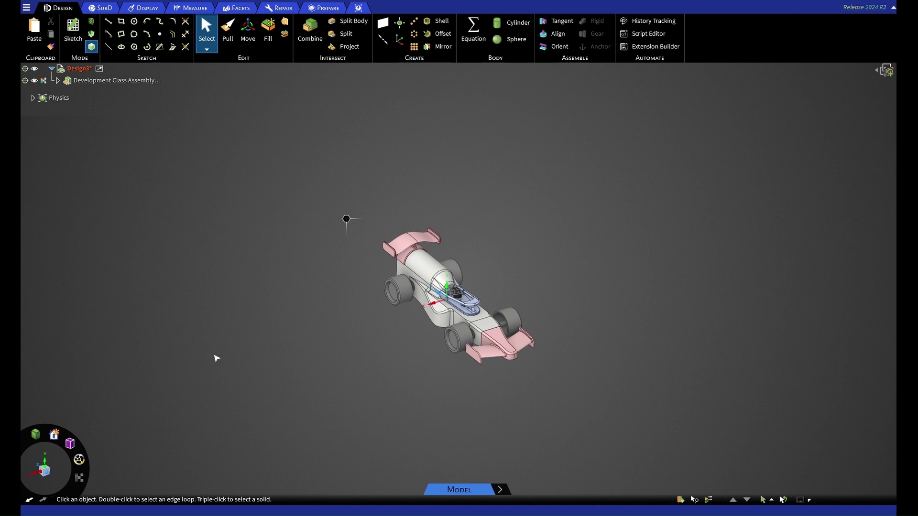
- Expand the Development Class Assembly to list its wings, wheels and axles, then bring up the Simulation tools
left_click(26, 8)
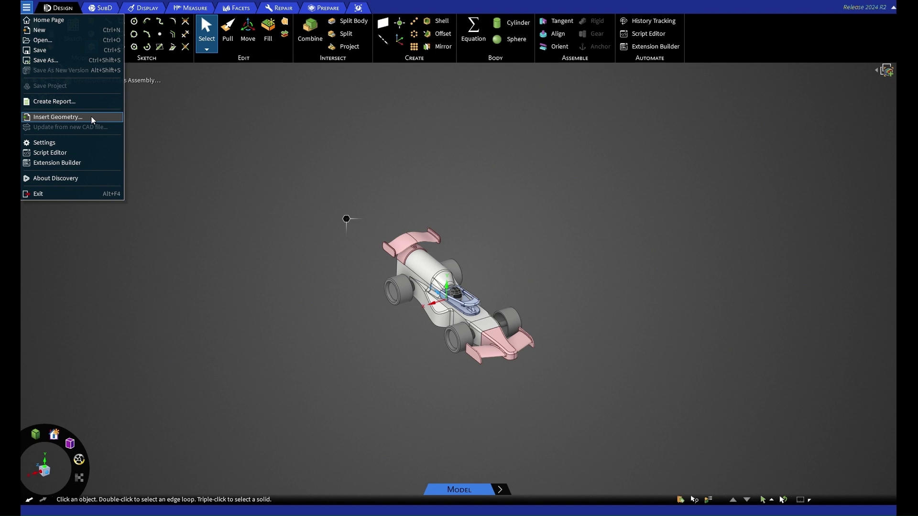
left_click(285, 334)
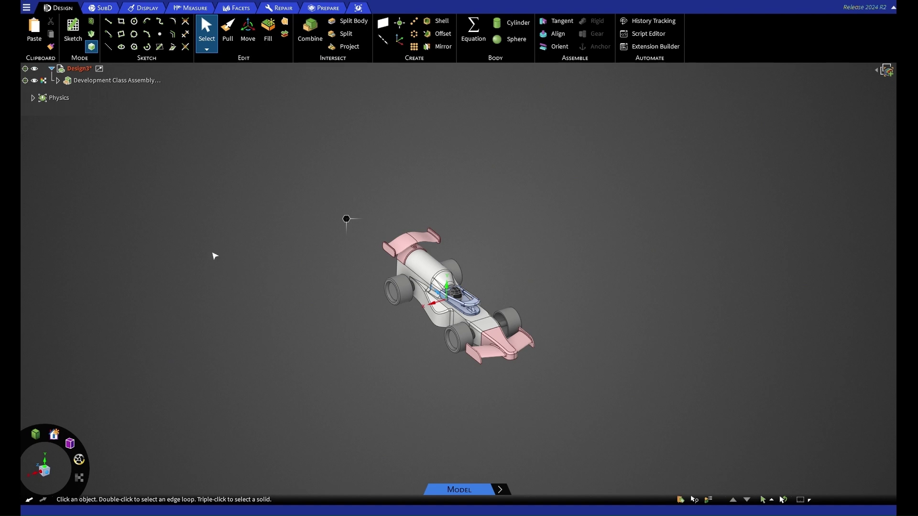
left_click(60, 86)
left_click(58, 81)
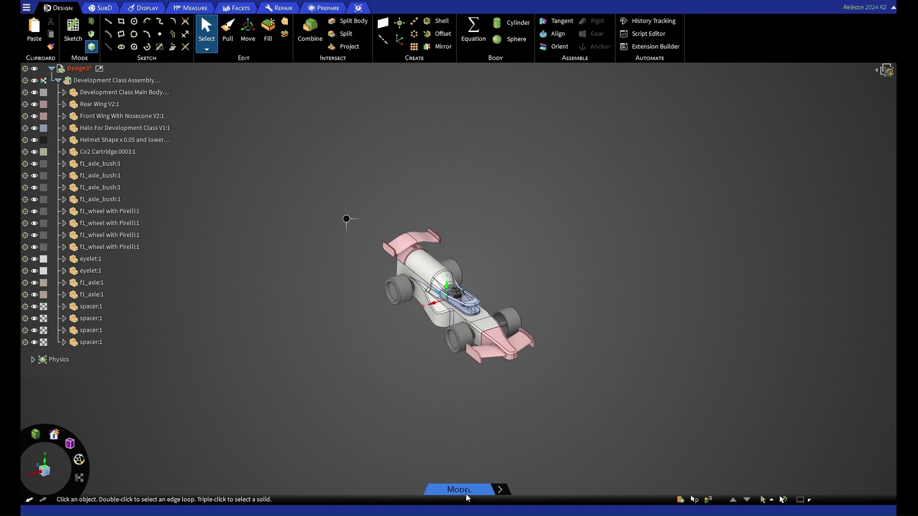
left_click(514, 490)
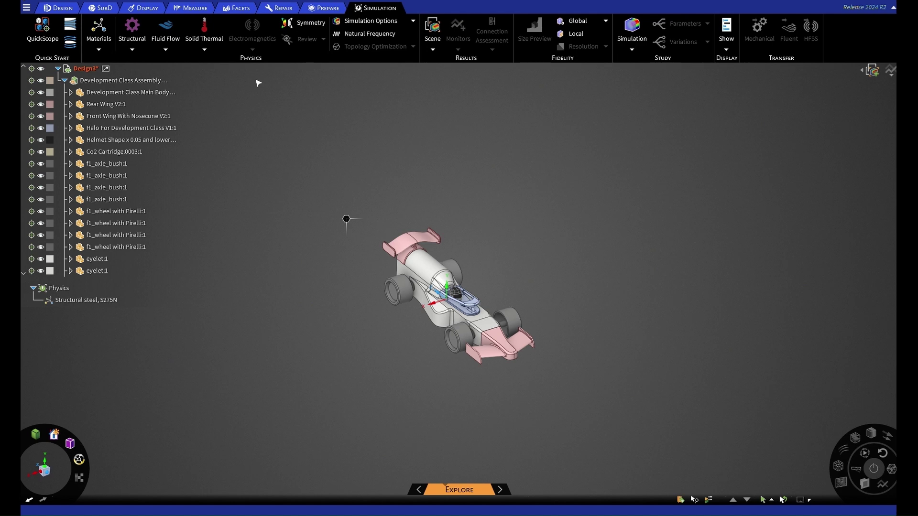
- Create an External Flow enclosure with inlet along the car's length and a ground plane underneath
left_click(69, 45)
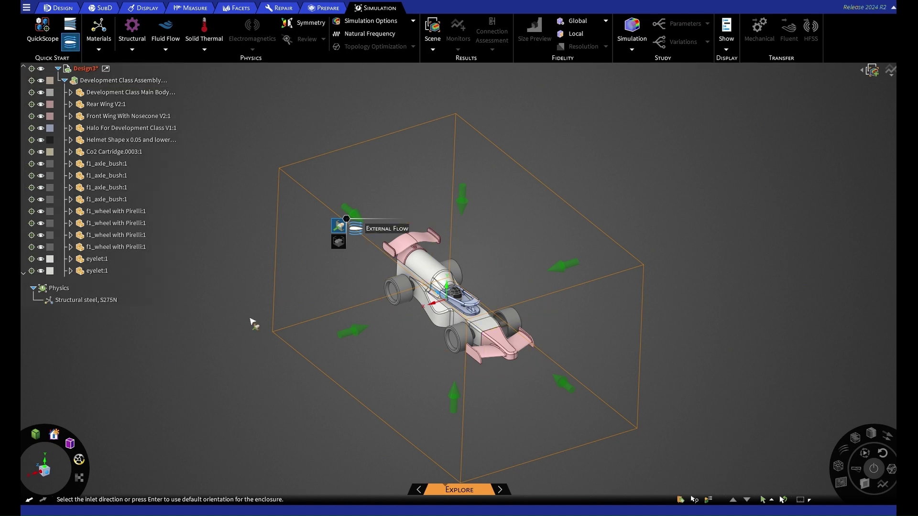
scroll(280, 428, "down", 4)
middle_click_drag(306, 417, 317, 400, "shift")
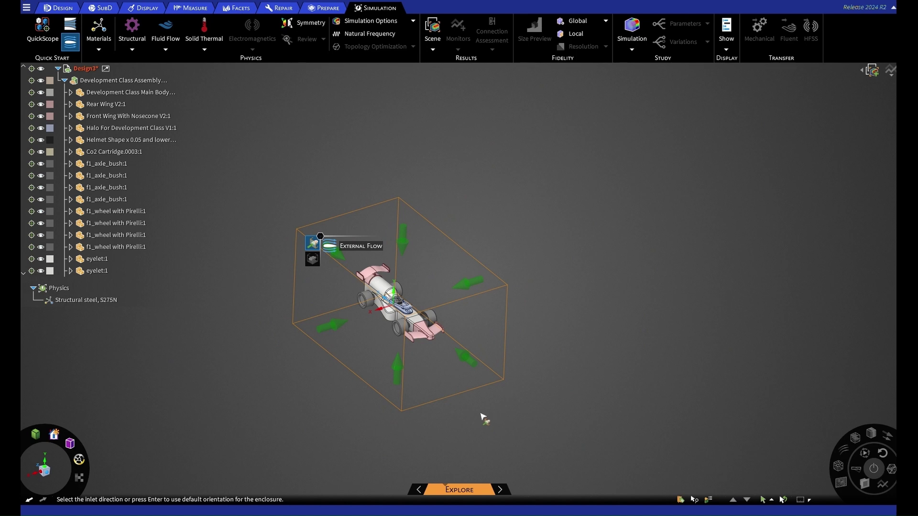
left_click(468, 362)
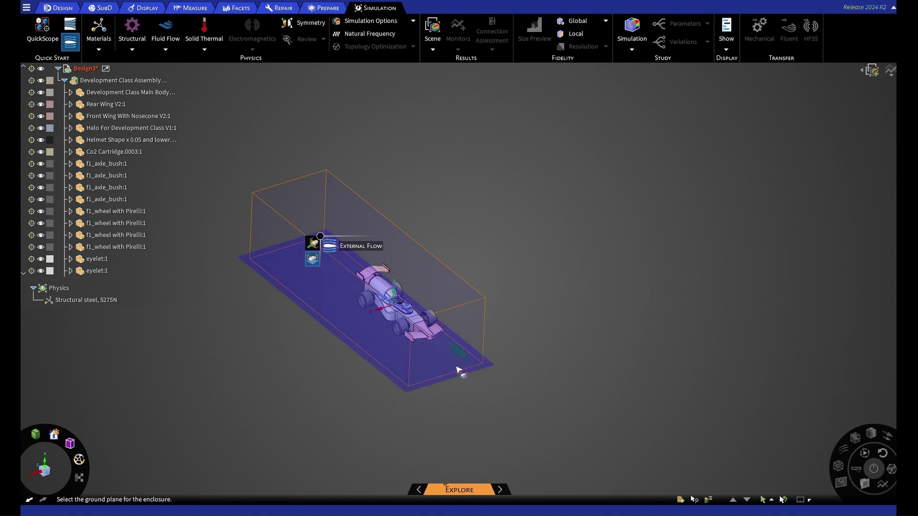
left_click(444, 367)
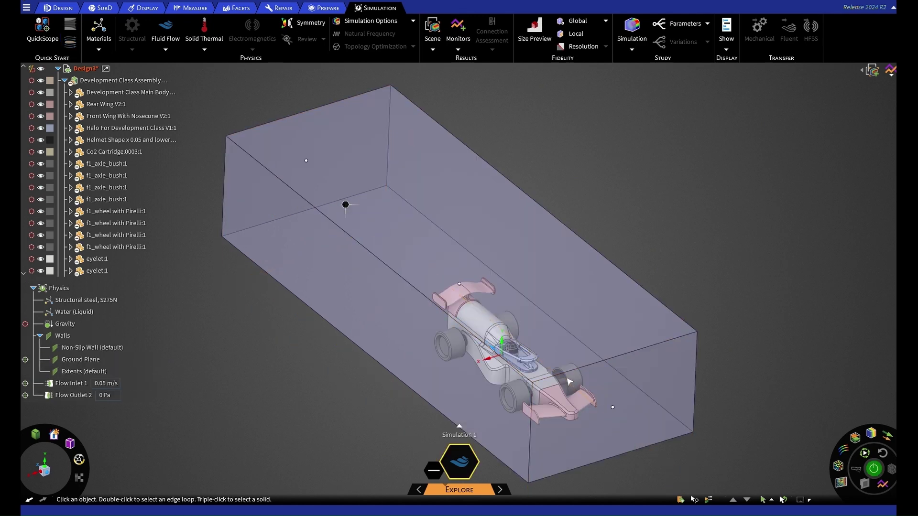
- Check the enclosure's Ground Plane wall and collapse the Development Class Assembly node
scroll(569, 382, "down", 5)
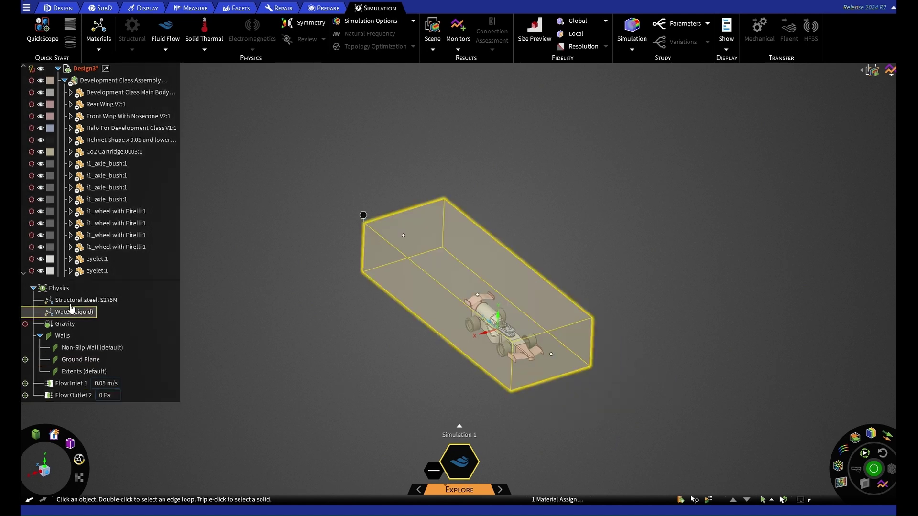
left_click(90, 362)
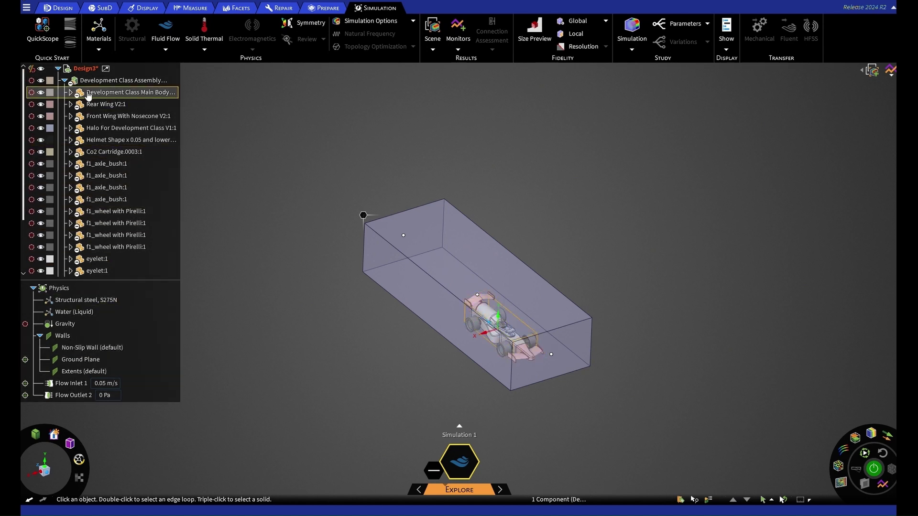
left_click(65, 81)
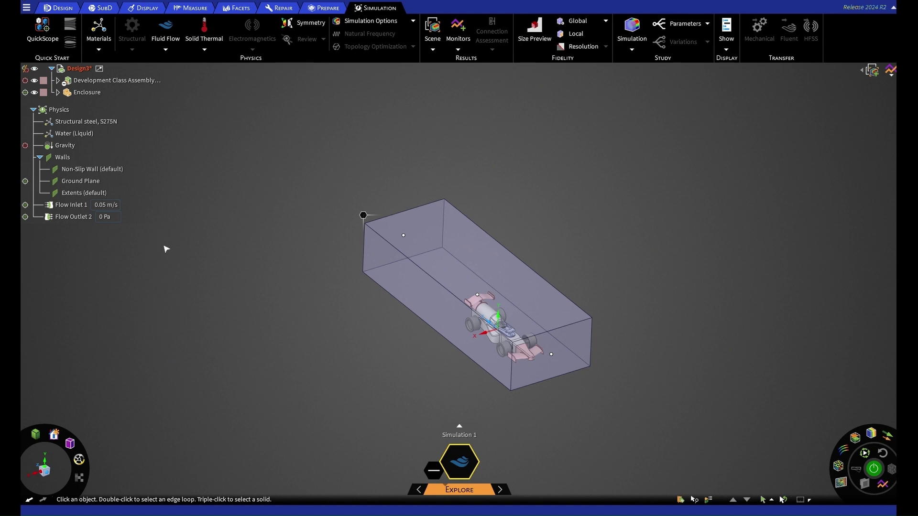
- Edit the Water (Liquid) material assignment and replace it with Air (Gas)
left_click(89, 134)
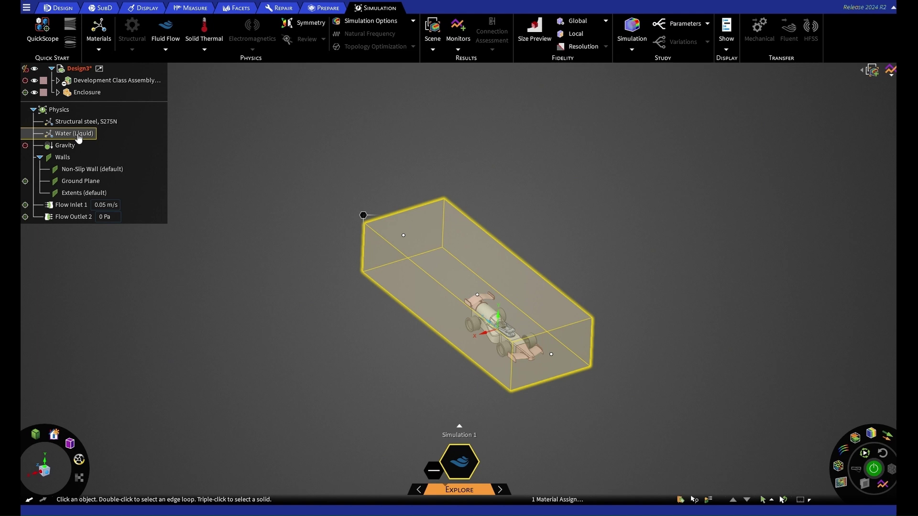
right_click(79, 139)
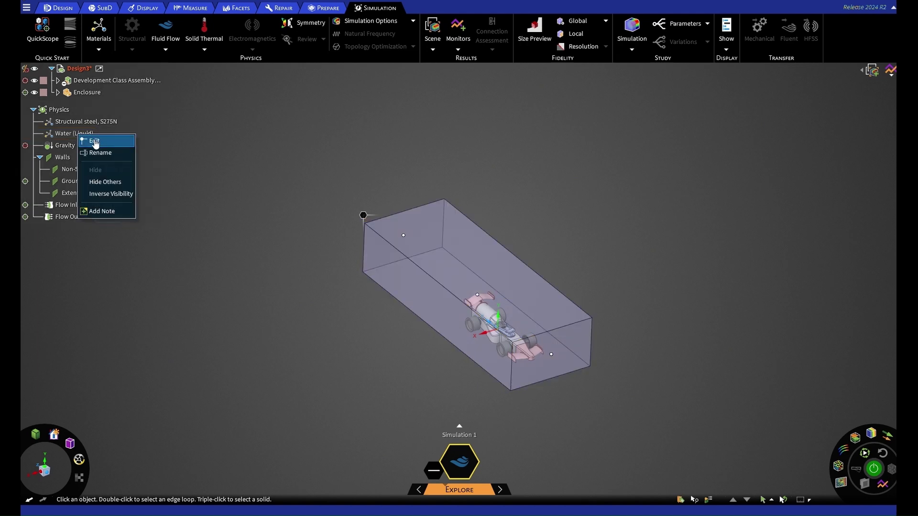
left_click(94, 141)
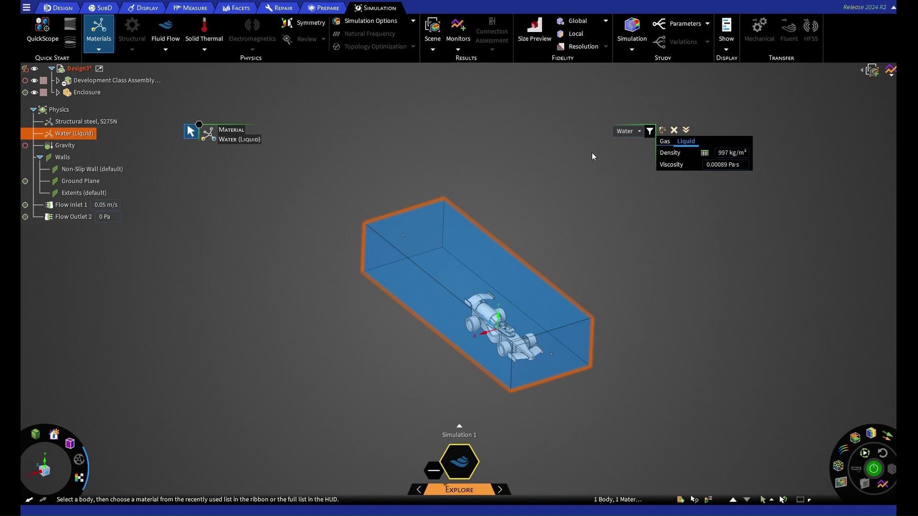
left_click(639, 130)
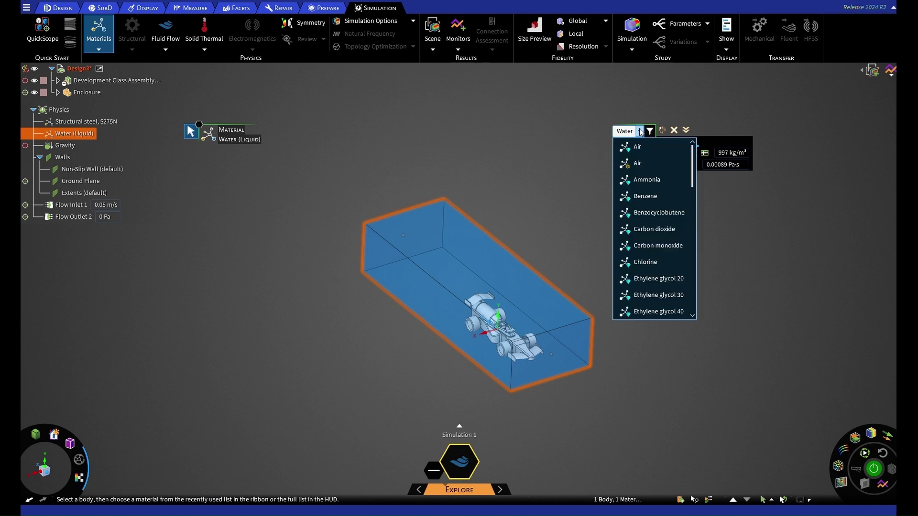
left_click(637, 164)
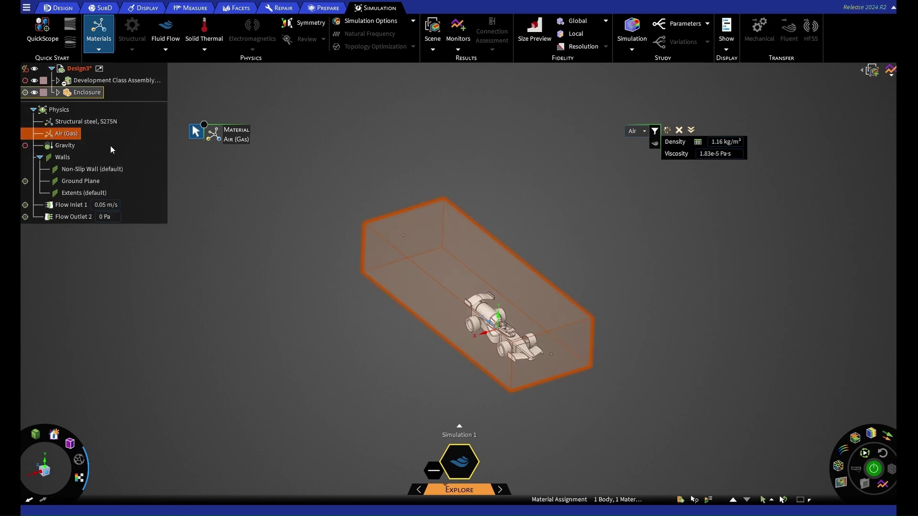
left_click(282, 196)
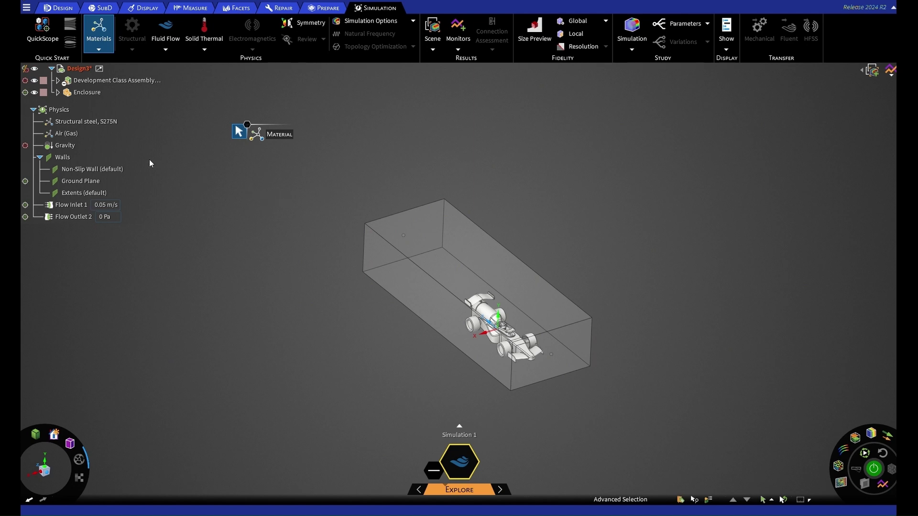
- Change the Flow Inlet 1 velocity value to 20 m/s
left_click(96, 121)
left_click(106, 204)
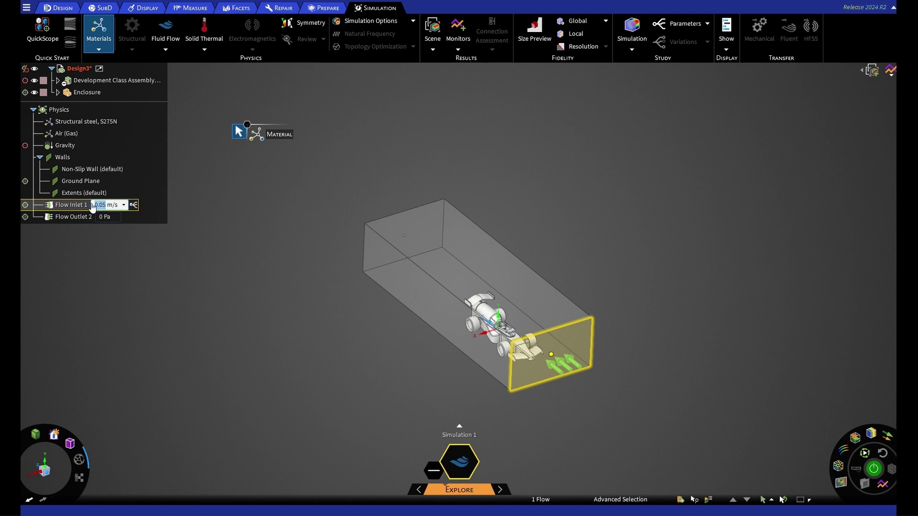
type("20")
key("Return")
left_click(186, 231)
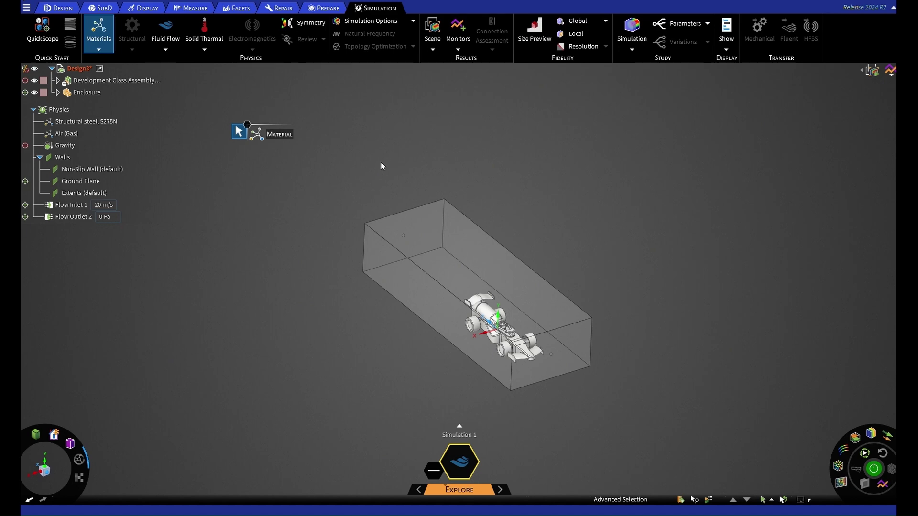
- Hide the Enclosure so the car is visible
left_click(46, 93)
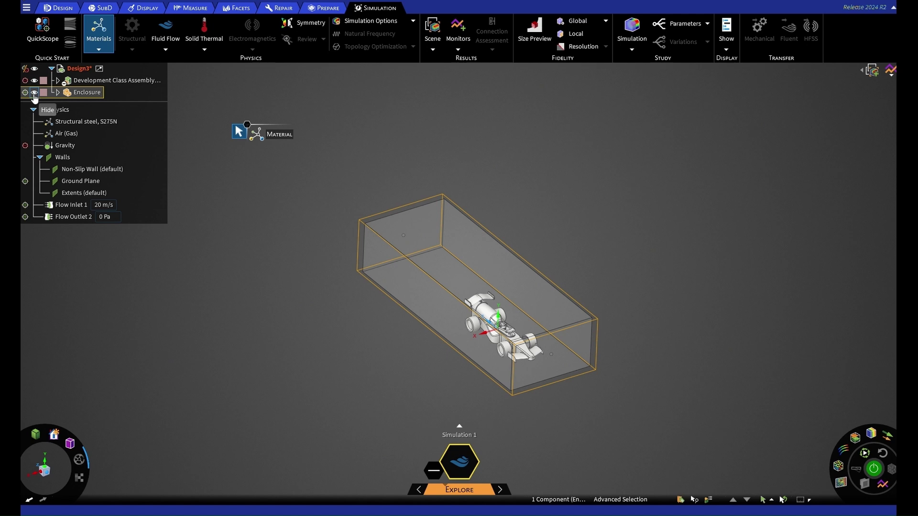
left_click(33, 92)
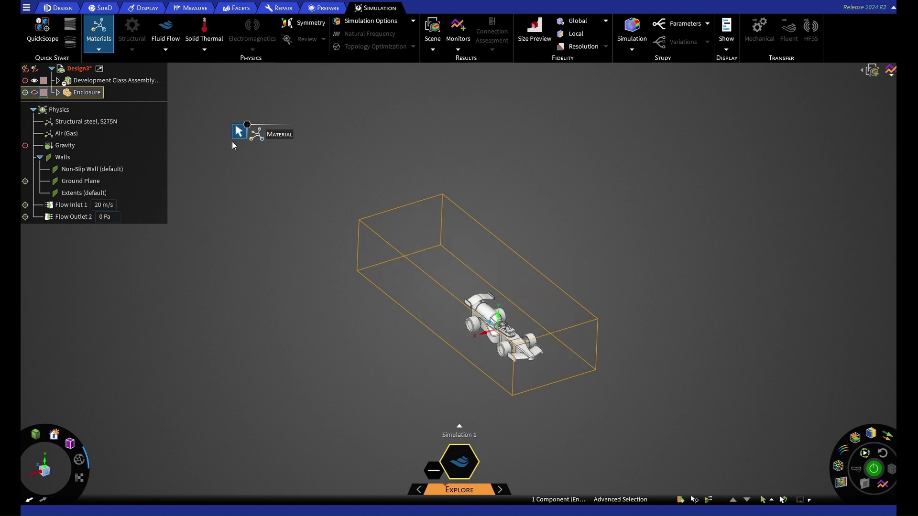
left_click(603, 136)
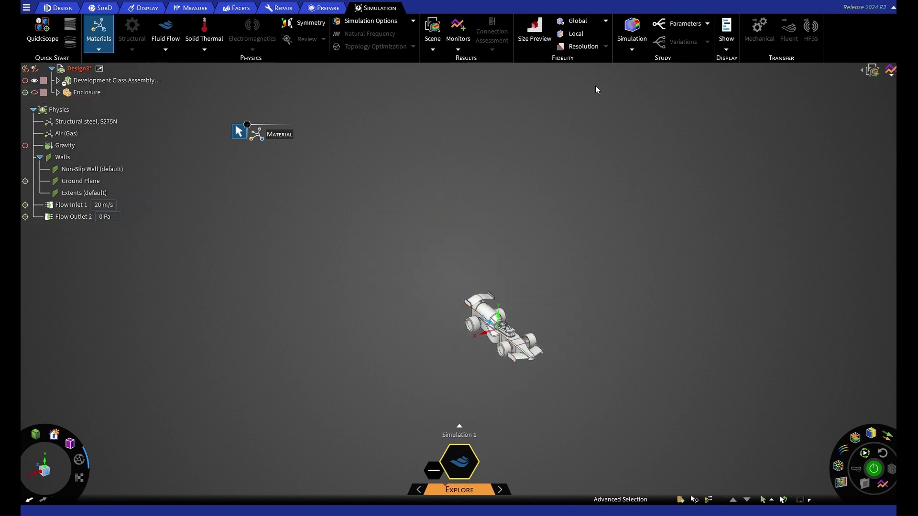
- Apply a 5 mm local fidelity size to all the car's faces
left_click(593, 36)
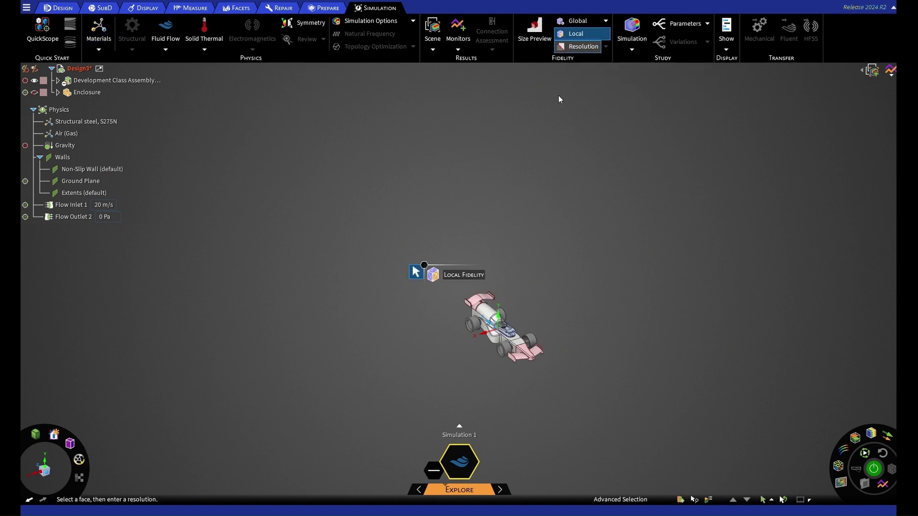
left_click_drag(426, 226, 581, 410)
middle_click_drag(559, 381, 526, 334, "shift")
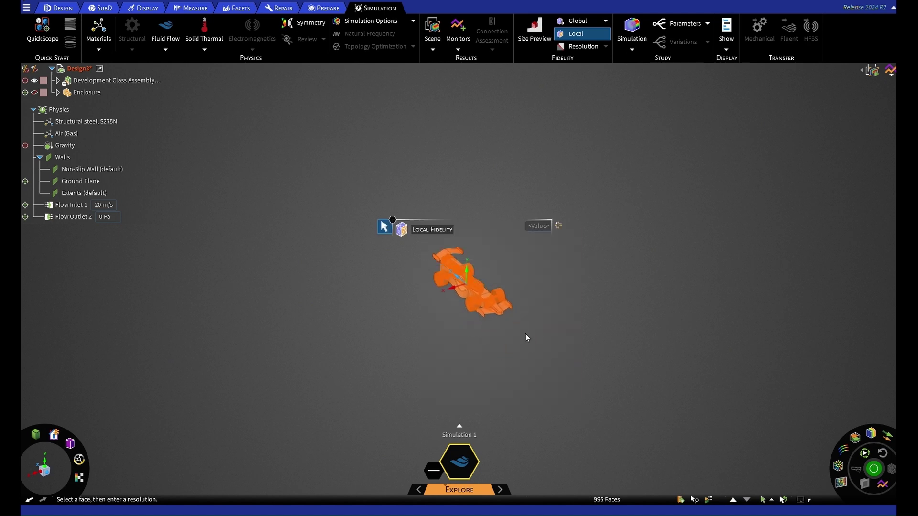
left_click(533, 226)
type("5mm")
key("Return")
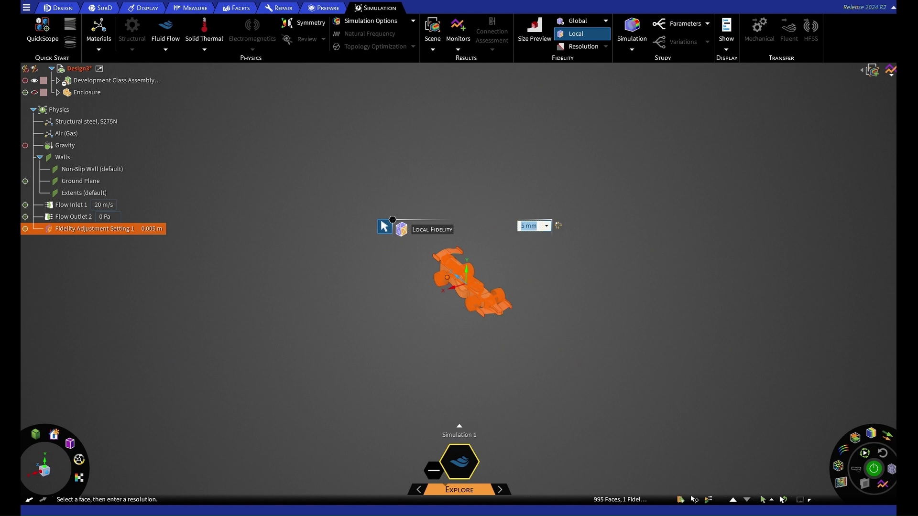
type("5 cm")
key("BackSpace")
key("BackSpace")
type("mm")
key("Return")
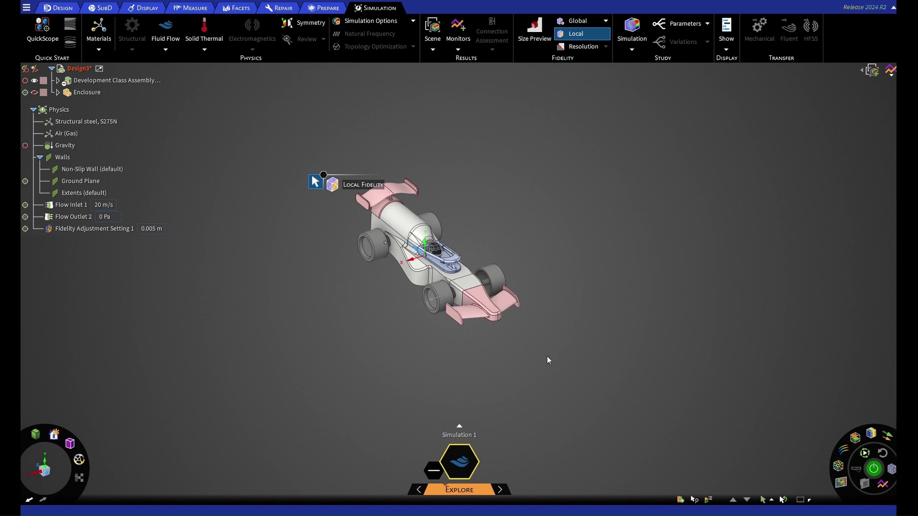
- Apply 2.5 mm local fidelity to the front and rear wings, then show the Enclosure again
double_click(469, 310)
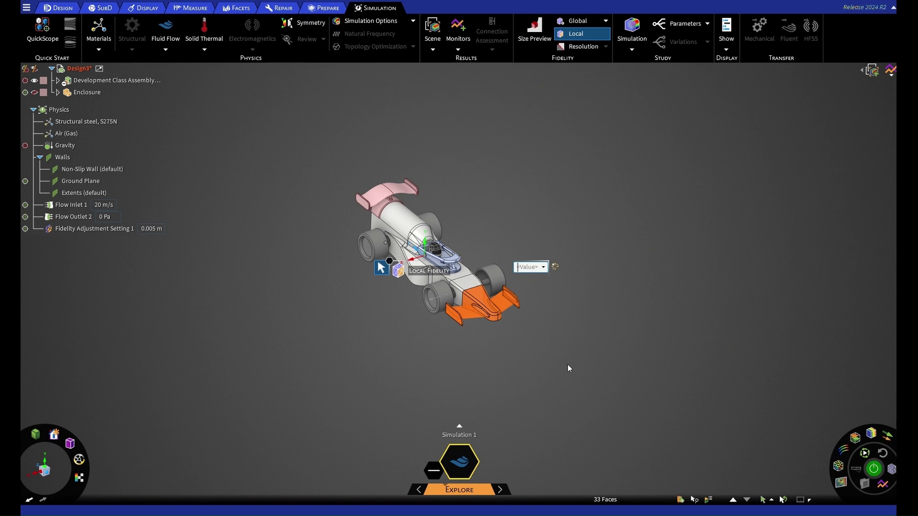
type("2.5mm")
key("Return")
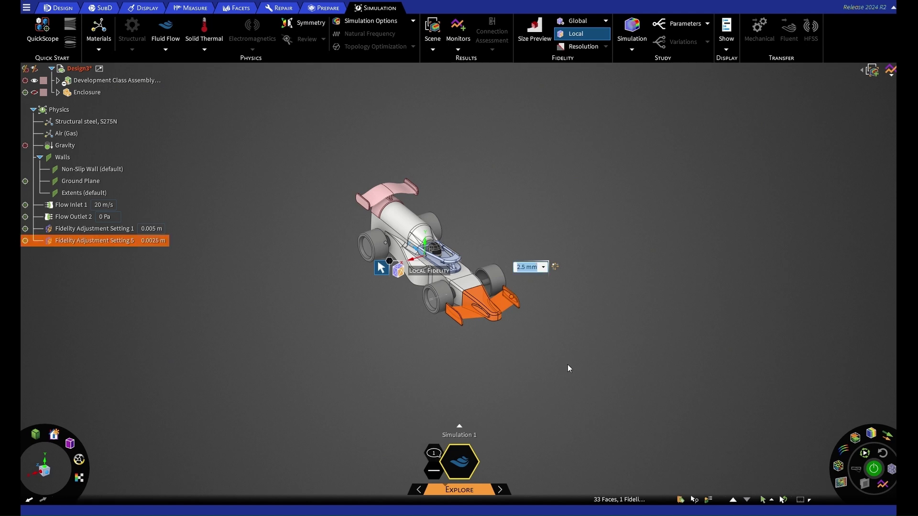
left_click(377, 197)
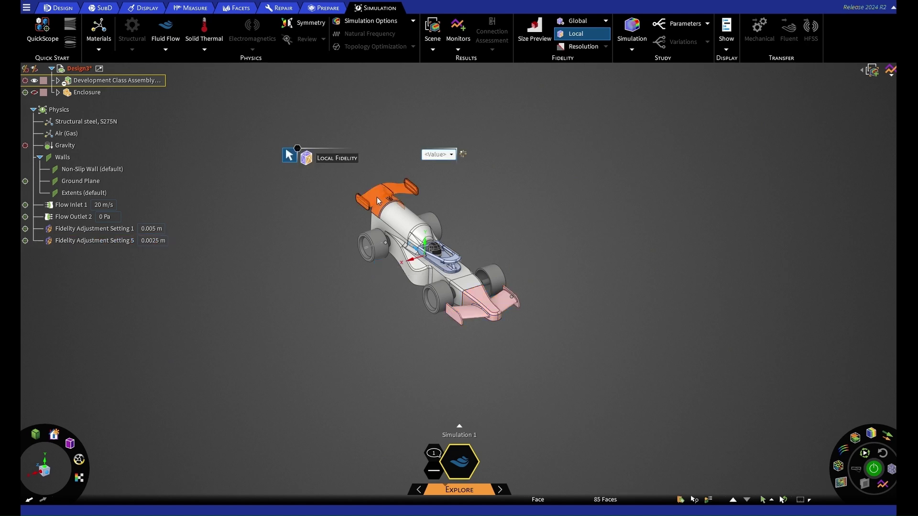
type("2.5 mm")
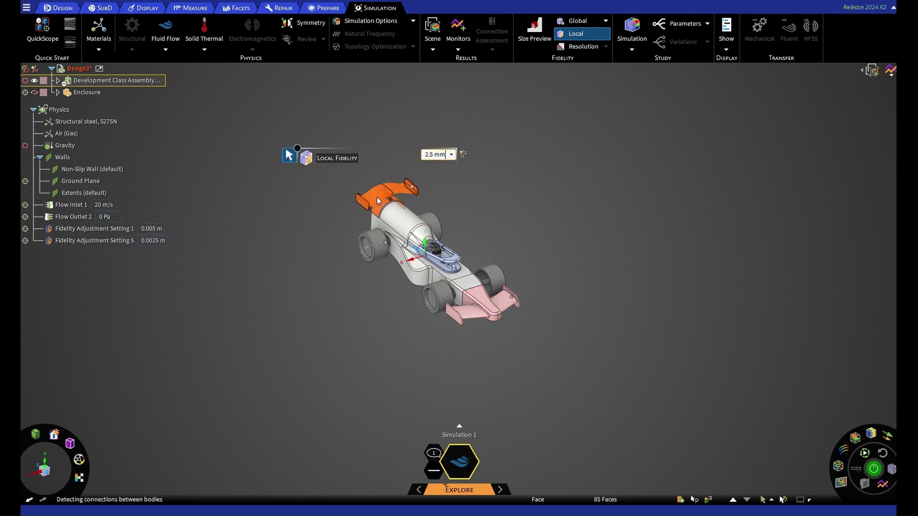
key("Return")
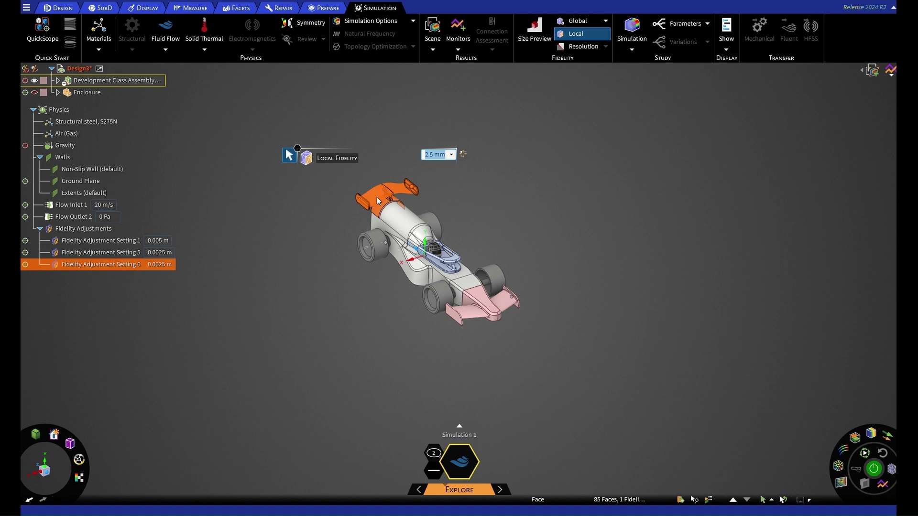
left_click(414, 370)
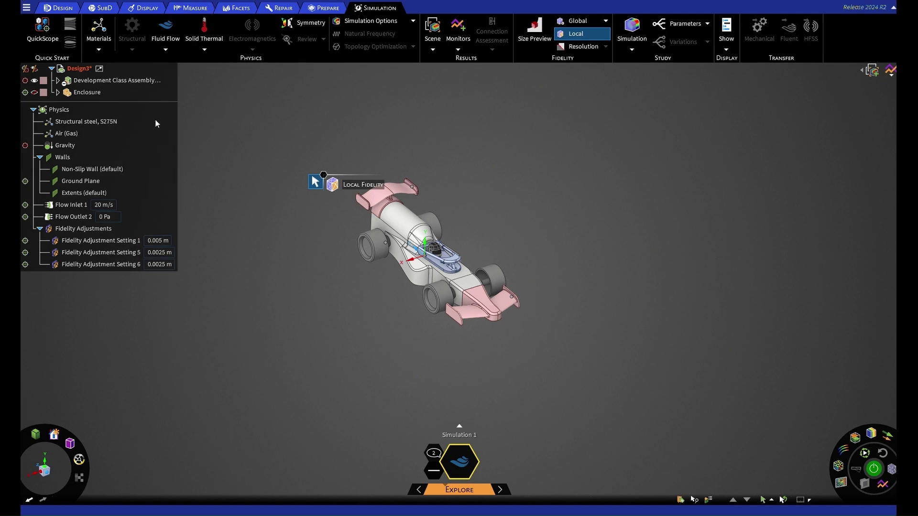
left_click(33, 93)
- Recentre the enclosure and solve the airflow simulation around the car
scroll(279, 364, "down", 3)
middle_click_drag(352, 402, 355, 404, "shift")
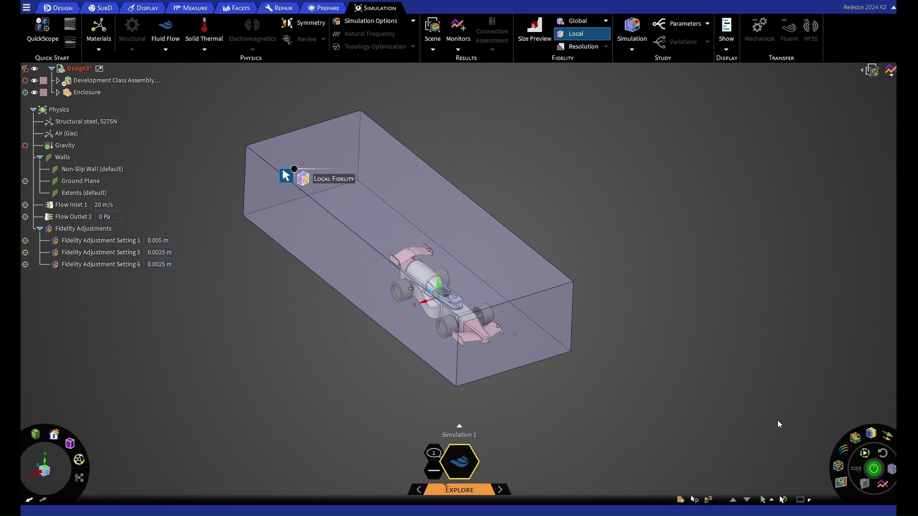
mouse_move(870, 467)
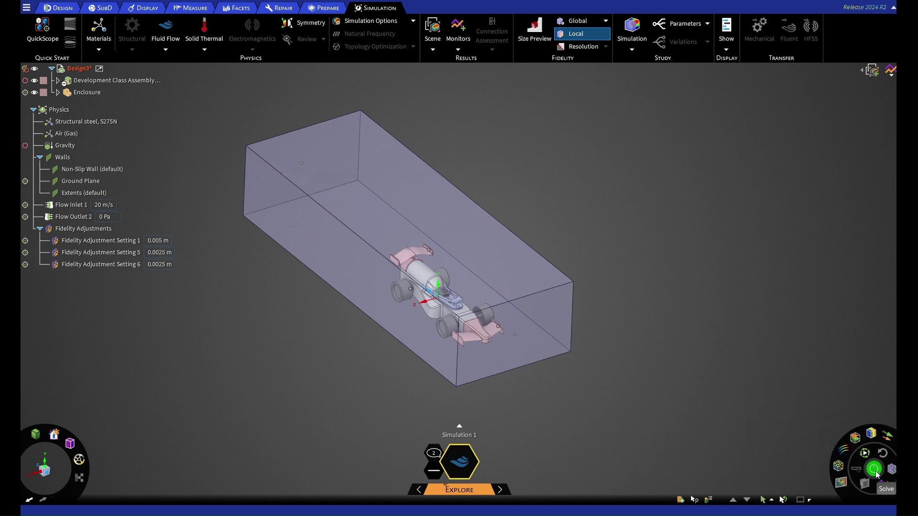
left_click(873, 469)
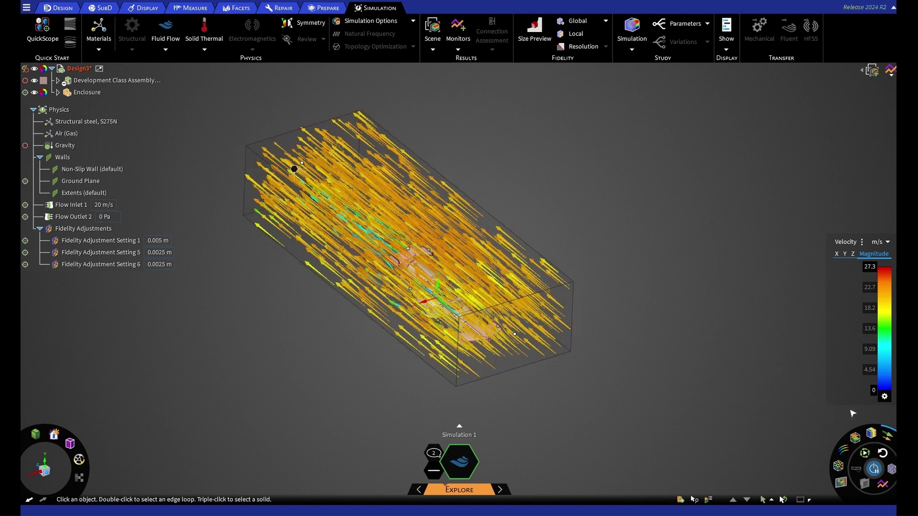
- Swap velocity vectors for contours with Inner surface display priority
mouse_move(886, 438)
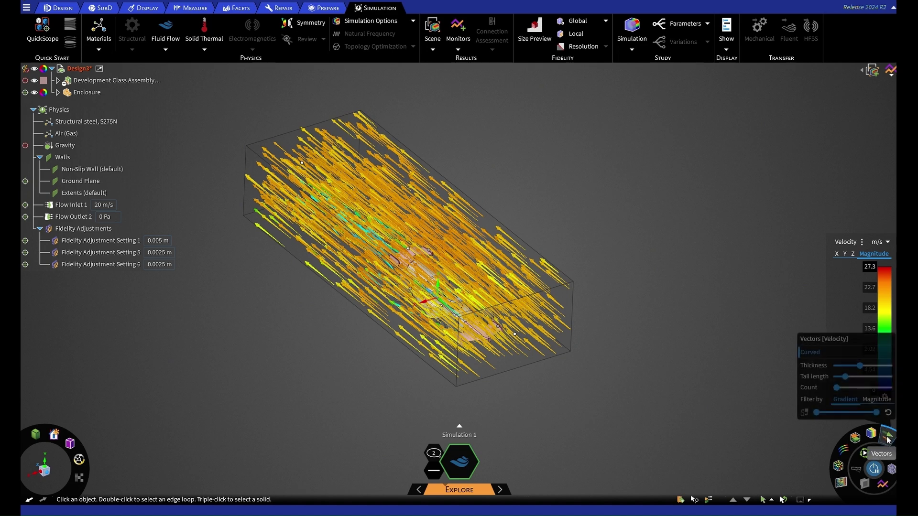
left_click(886, 438)
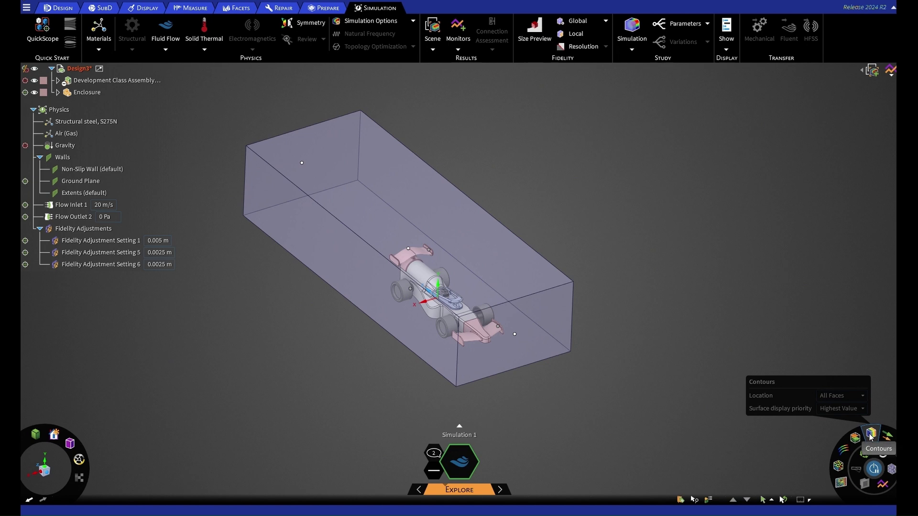
left_click(871, 436)
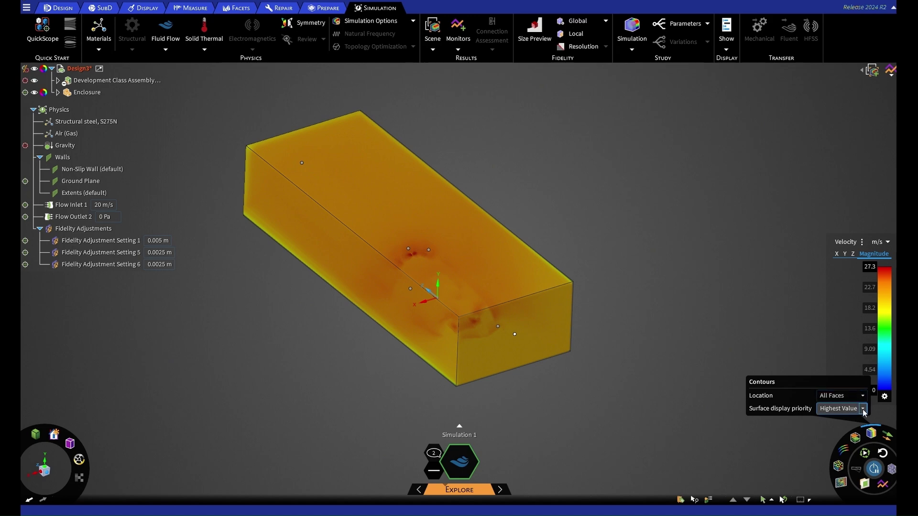
left_click(864, 409)
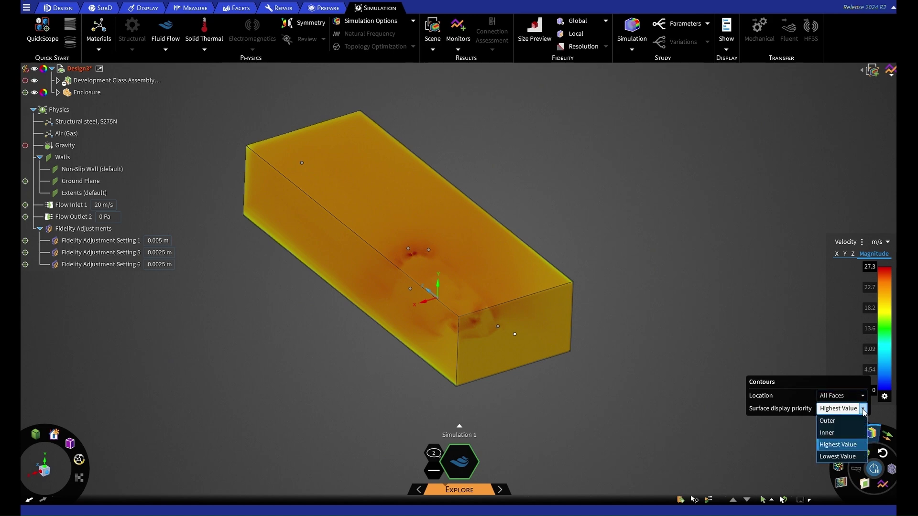
left_click(849, 433)
- Orbit and pan to a lower, side-on view of the car's wake
mouse_move(627, 399)
middle_mouse_down()
mouse_move(651, 371)
mouse_move(611, 398)
middle_mouse_up()
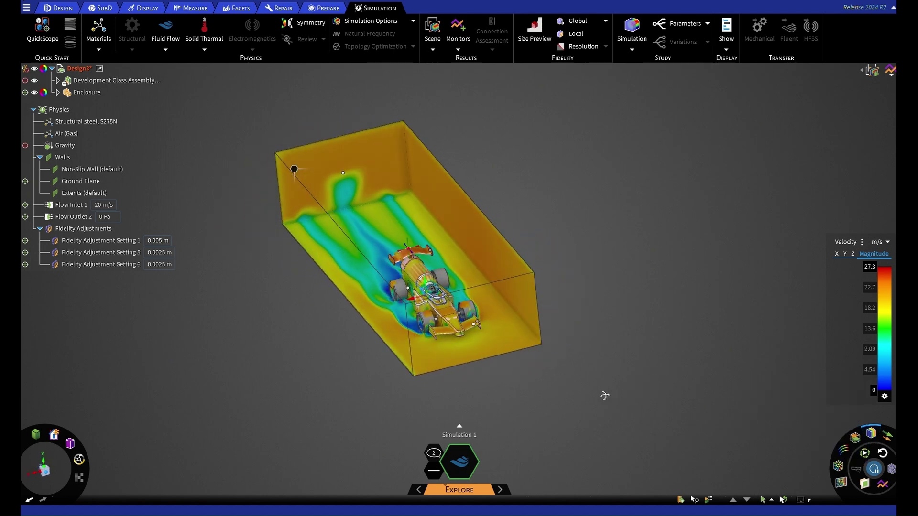
middle_click_drag(604, 394, 621, 383)
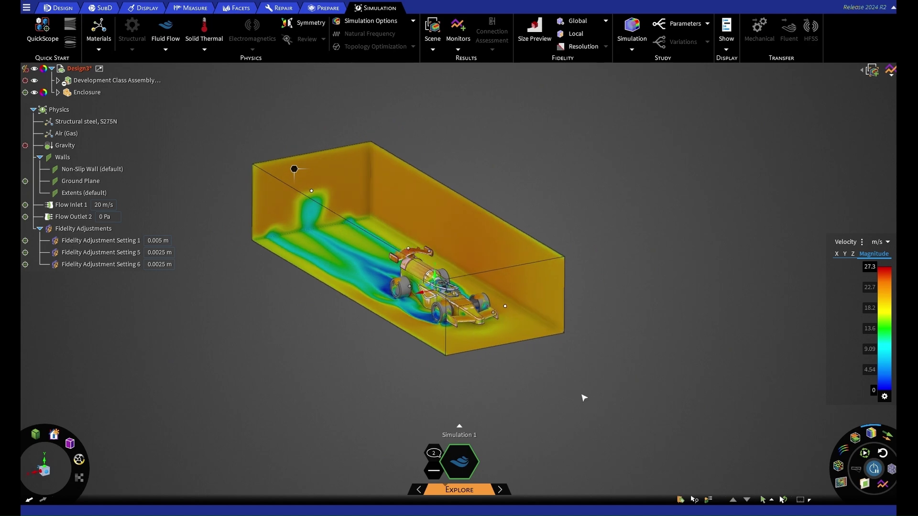
middle_click_drag(557, 391, 574, 389, "shift")
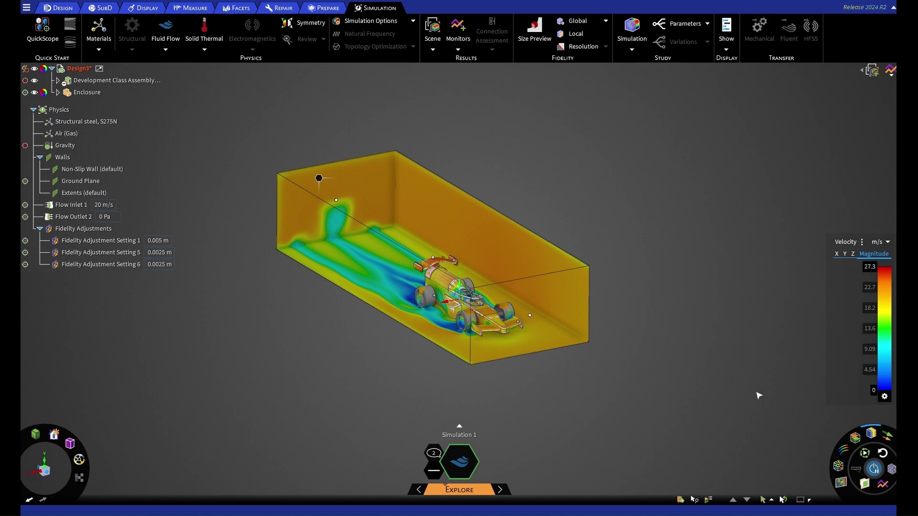
- Switch the contour quantity from Velocity to Static Pressure (-280 to 230 Pa)
left_click(834, 243)
left_click(844, 257)
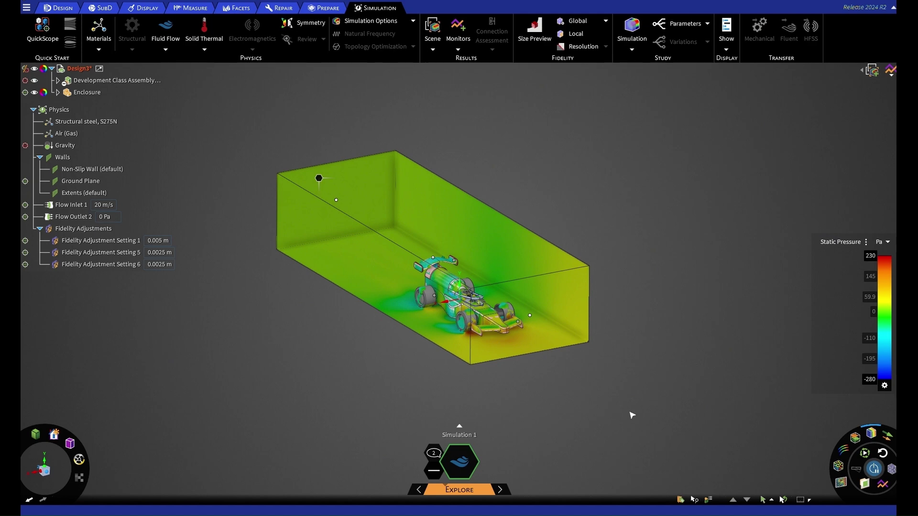
middle_click_drag(623, 412, 632, 417)
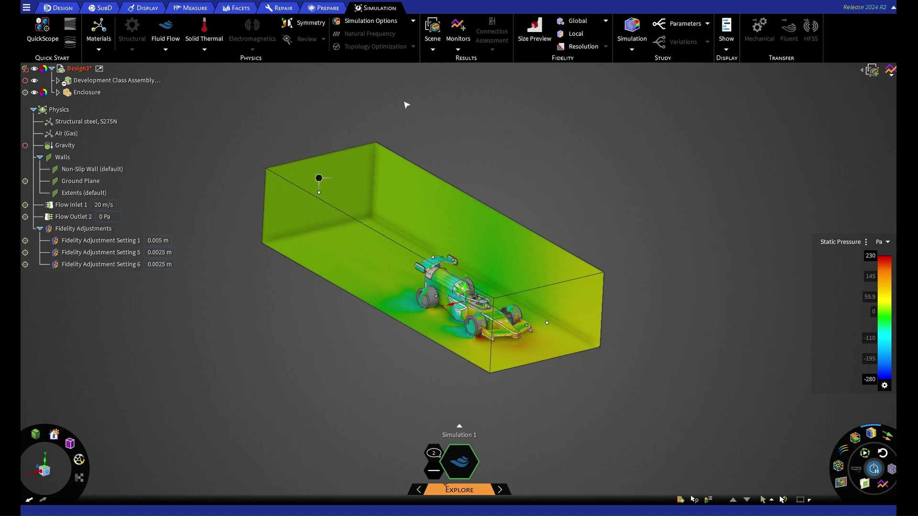
- Make the enclosure side face the Symmetry 1 plane, re-solving pressure to -279 to 231 Pa
left_click(309, 26)
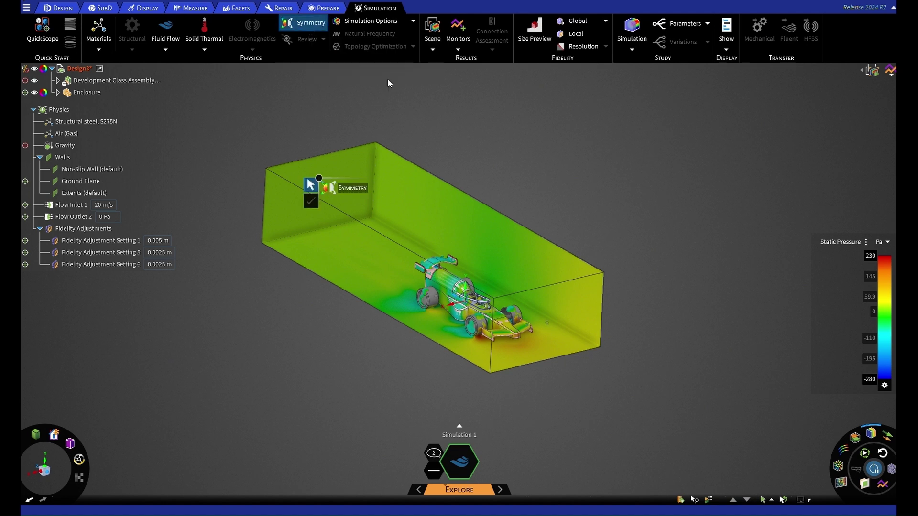
middle_click_drag(645, 313, 561, 308)
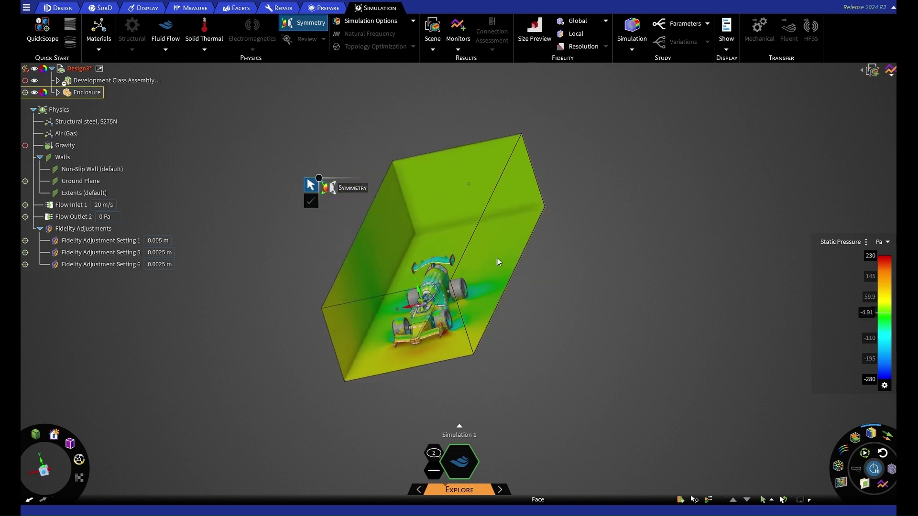
left_click(496, 260)
middle_click_drag(557, 364, 612, 366)
left_click(409, 202)
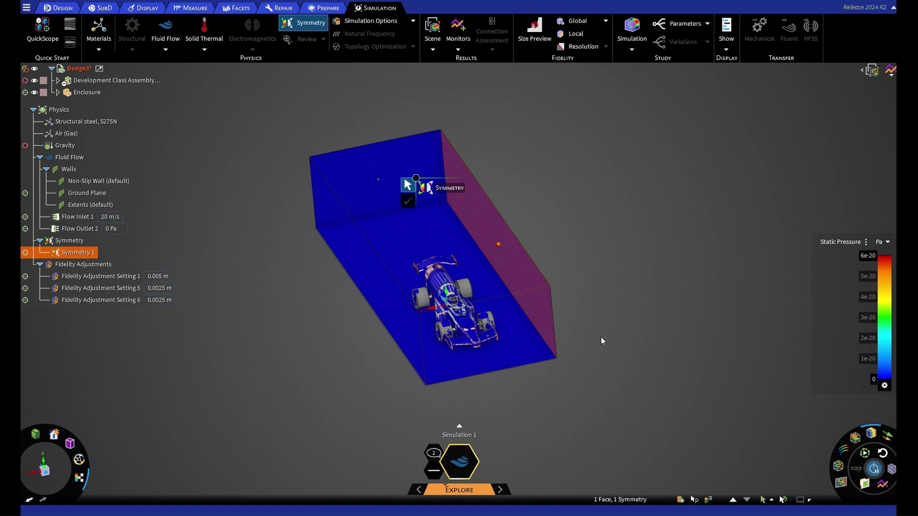
middle_click_drag(607, 328, 604, 303)
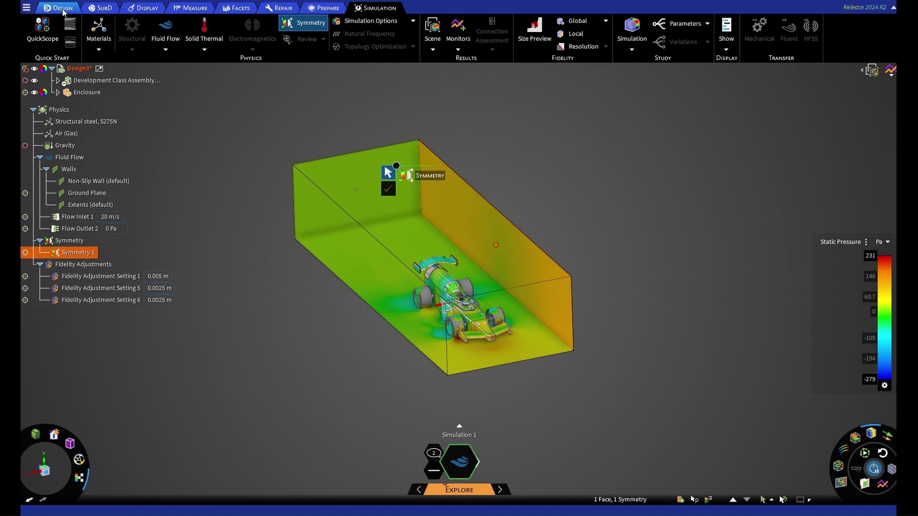
- Move the selected enclosure face 51.69 mm to enlarge it, then inspect the recomputed pressure contours
left_click(63, 10)
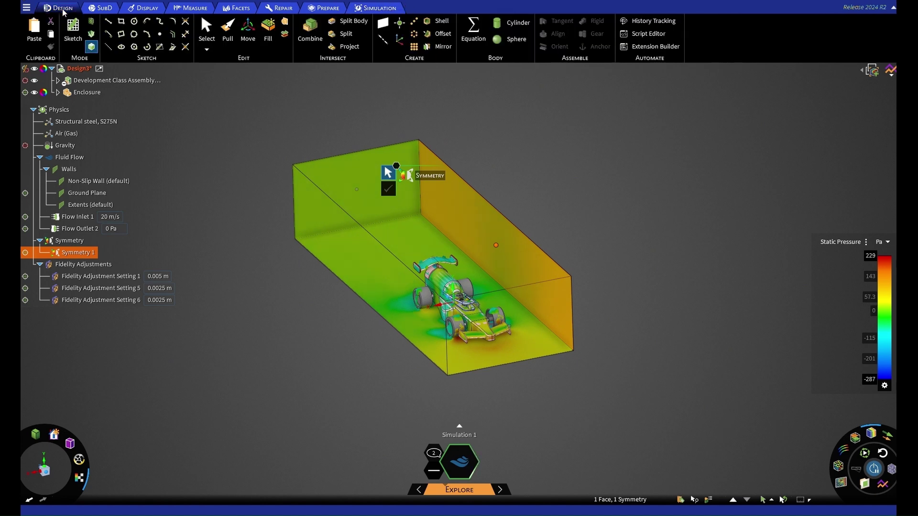
left_click(247, 45)
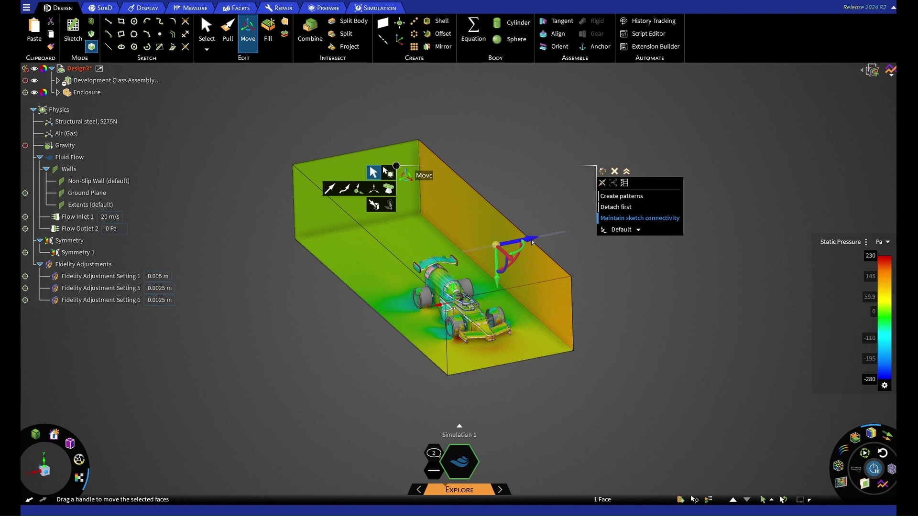
left_click_drag(532, 241, 482, 266)
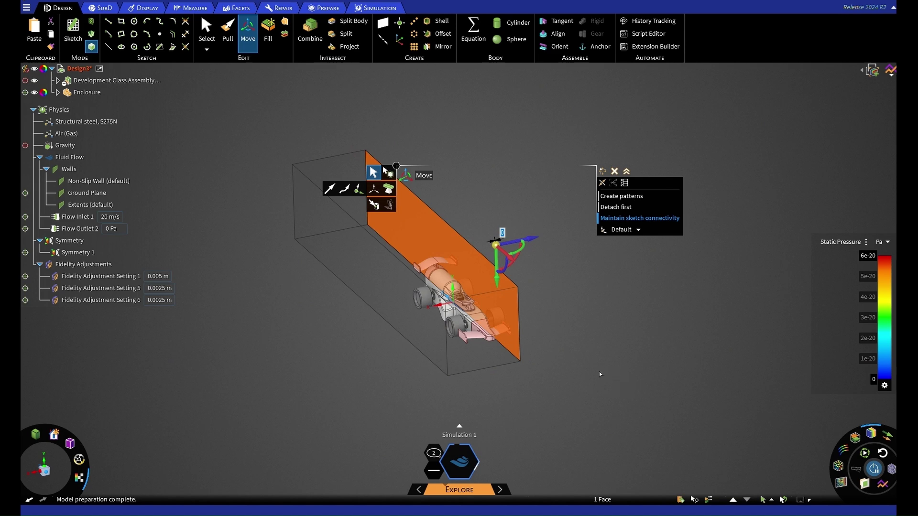
middle_click_drag(611, 355, 709, 342)
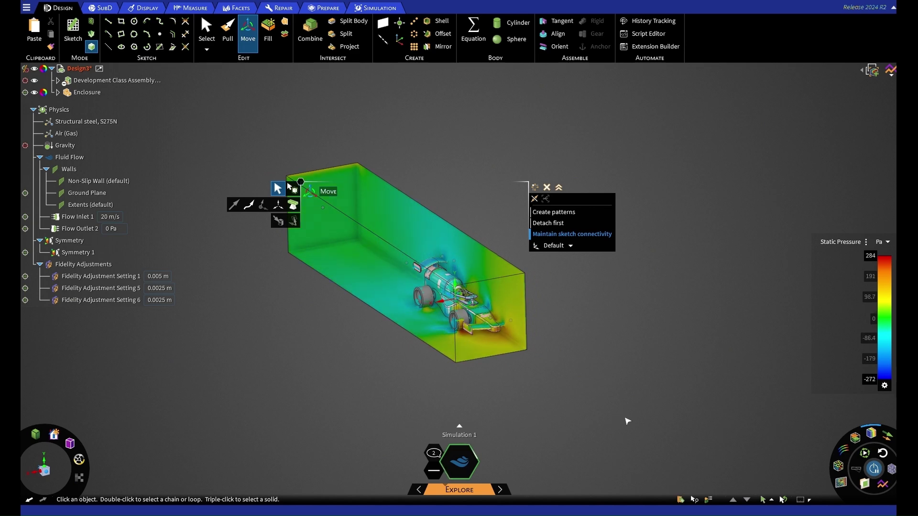
middle_click_drag(615, 401, 639, 403)
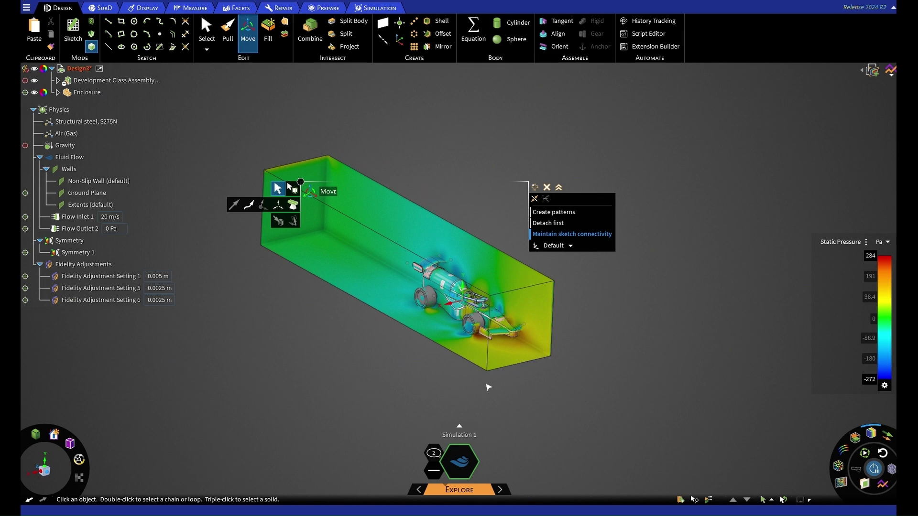
middle_click_drag(529, 402, 555, 362)
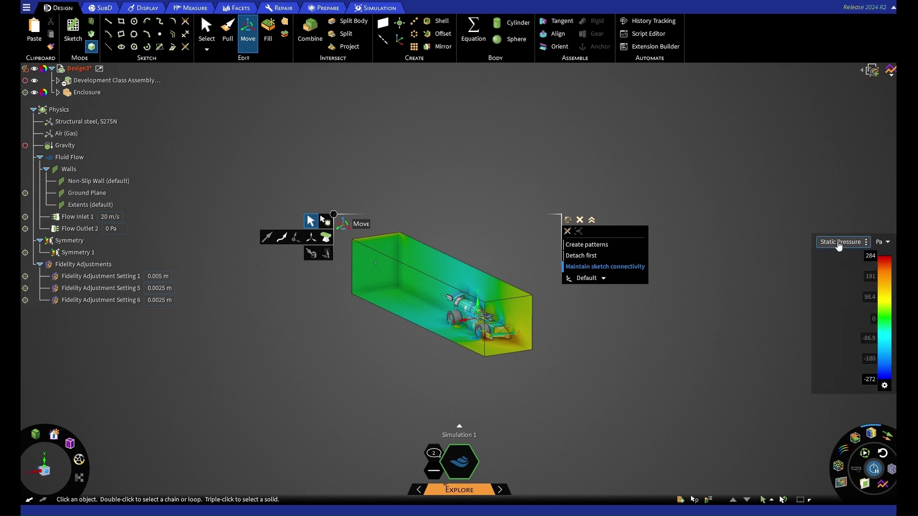
- Show velocity contours instead of static pressure and inspect the velocity field
left_click(839, 244)
left_click(831, 228)
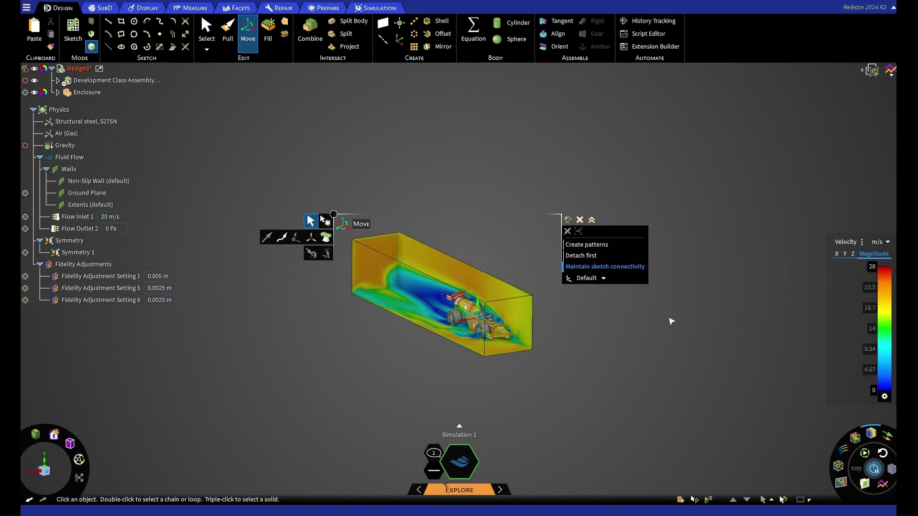
middle_click_drag(568, 404, 528, 387)
scroll(528, 387, "up", 2)
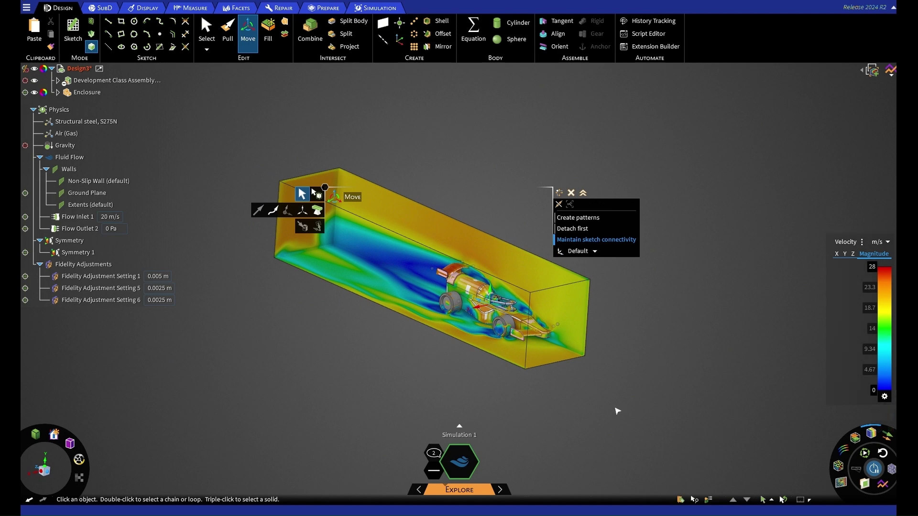
middle_click_drag(604, 421, 606, 413)
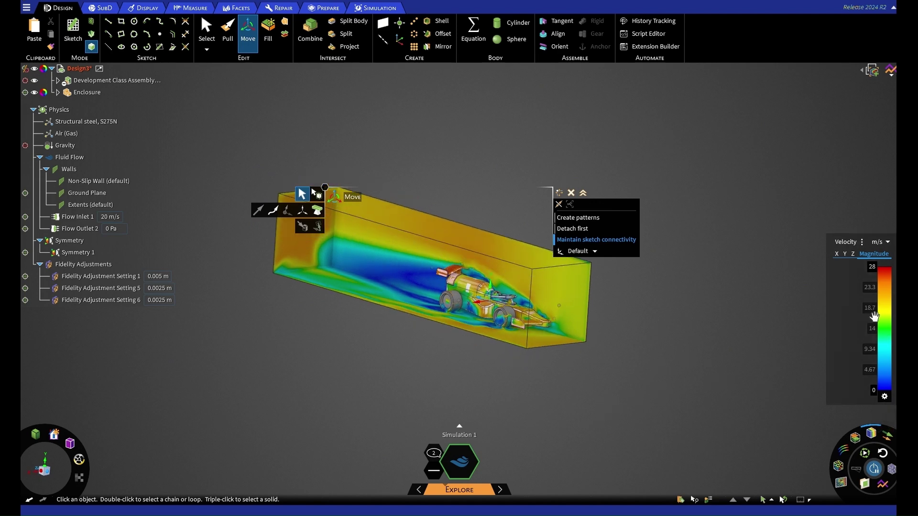
- Switch the contours back to Static Pressure
left_click(845, 242)
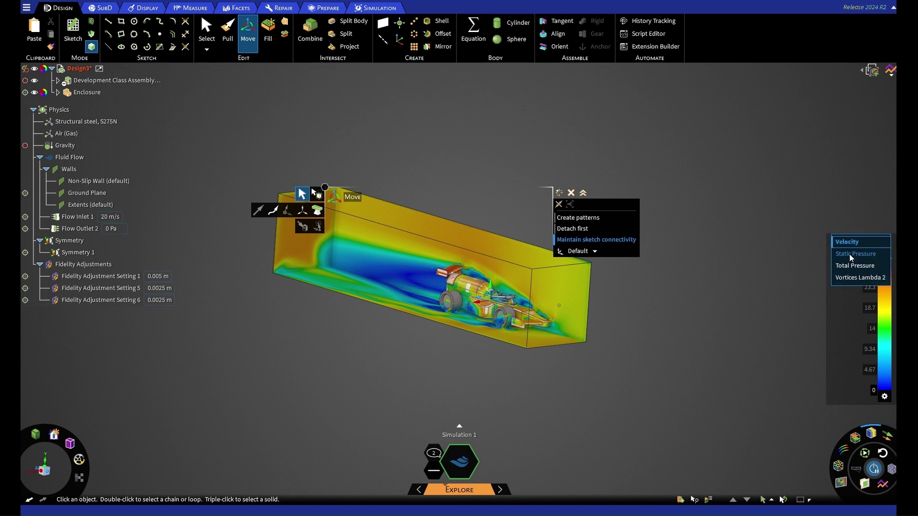
left_click(850, 258)
middle_click_drag(722, 338, 708, 365)
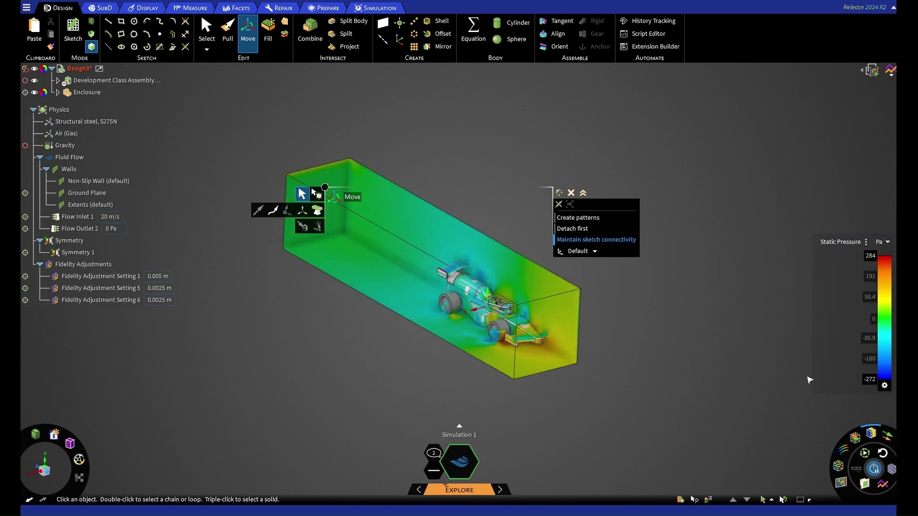
- Display the legend as discrete colour bands and exit the move tool
left_click(884, 386)
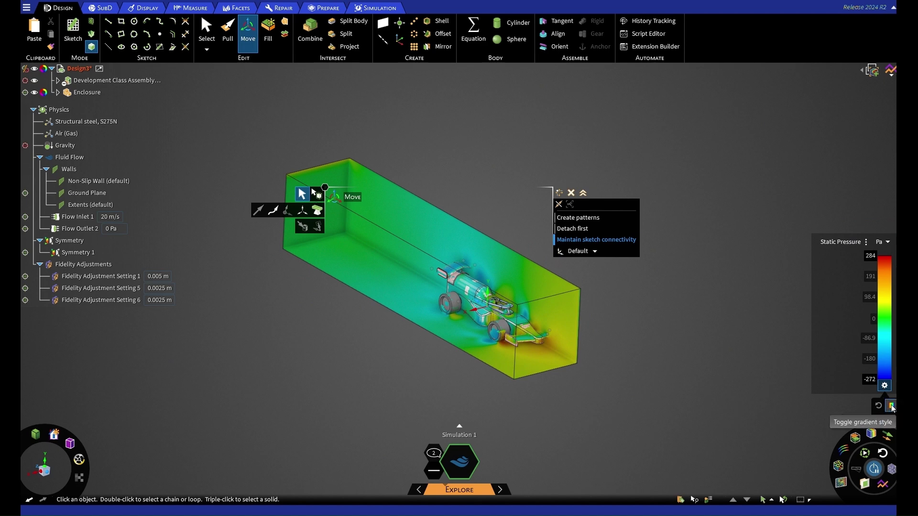
left_click(891, 408)
middle_click_drag(745, 368, 681, 401)
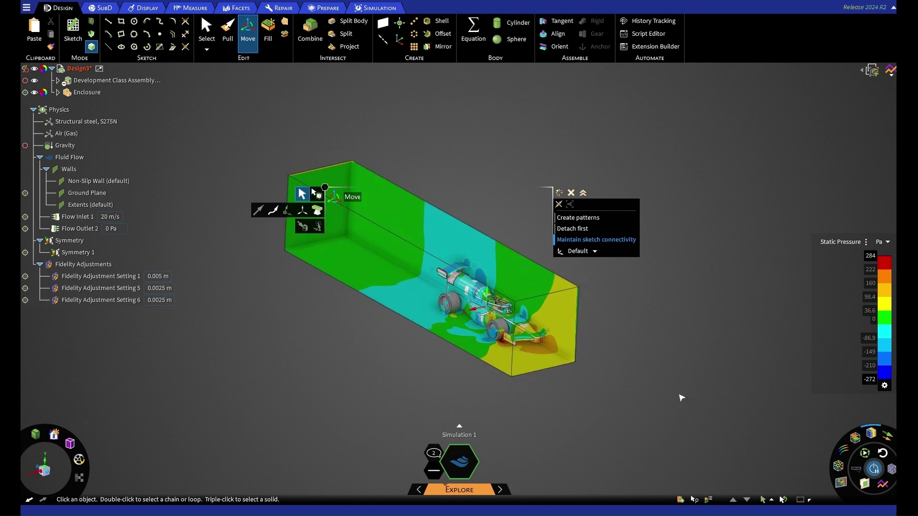
key("Escape")
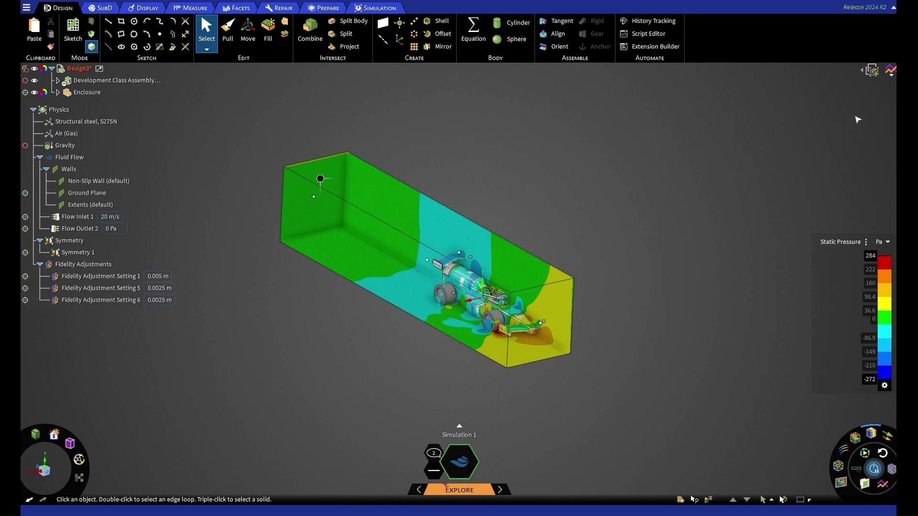
- Open history charts for the Max. Velocity (28 m/s) and Pressure Drop (30.7 Pa) monitors
left_click(891, 73)
left_click(844, 85)
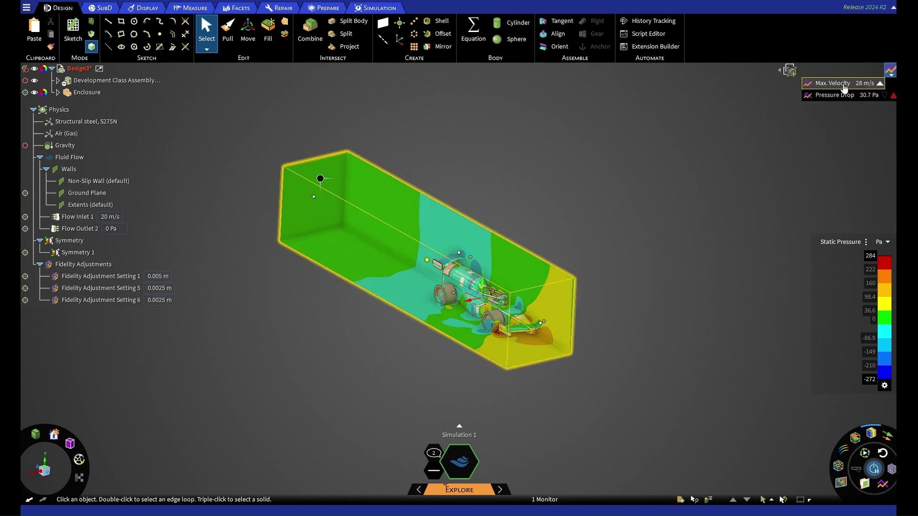
double_click(844, 87)
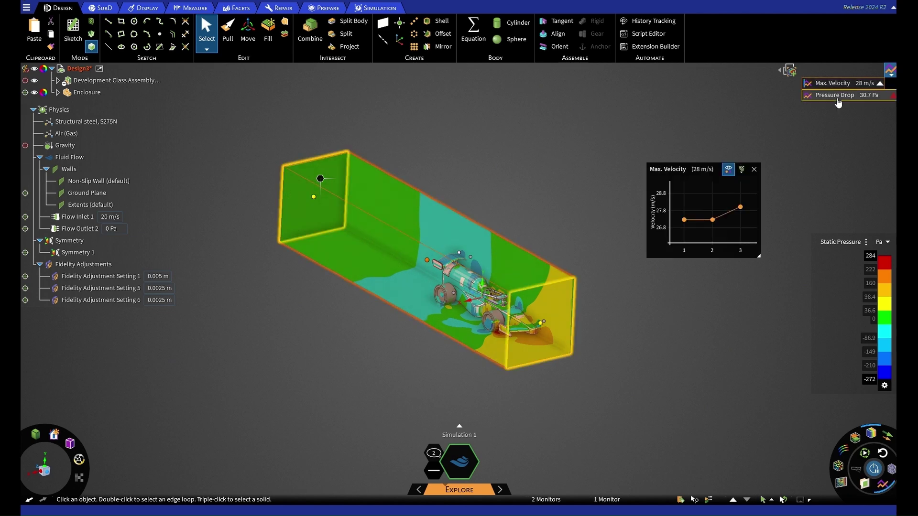
double_click(837, 97)
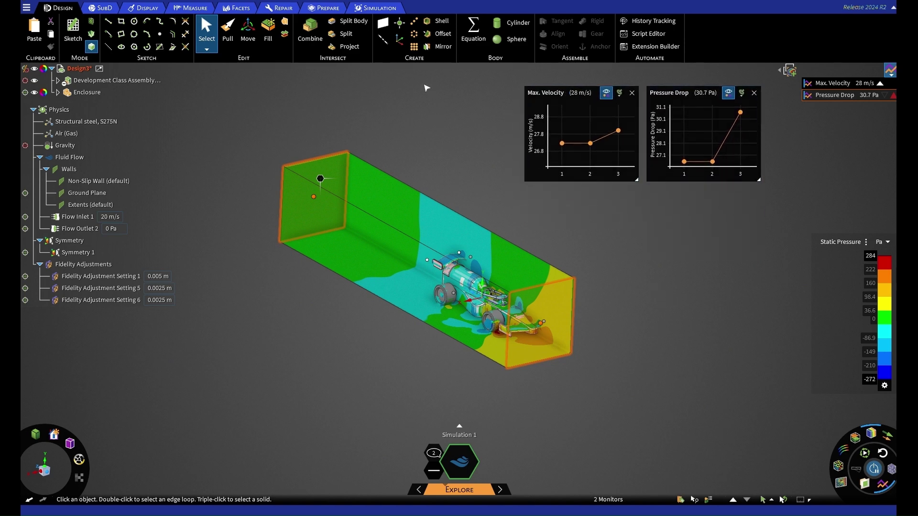
left_click(395, 14)
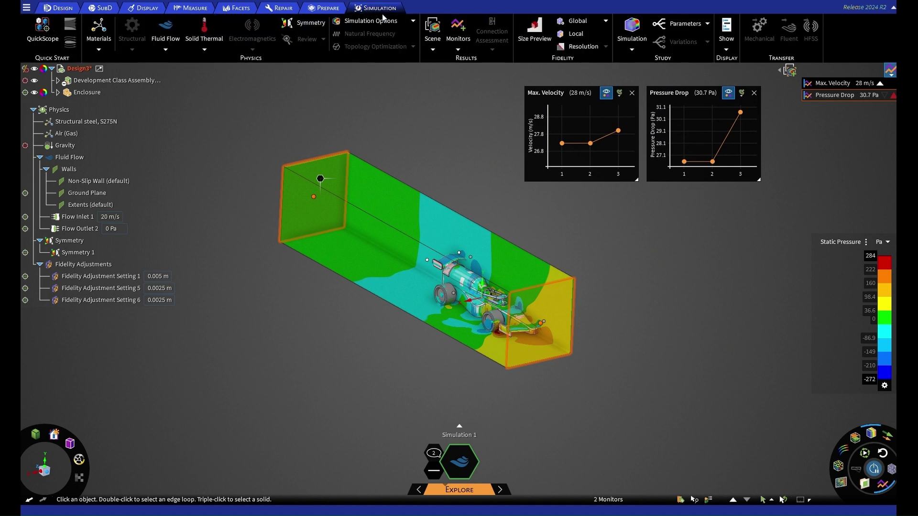
- Start a custom monitor on the car's front wing and nose, with the enclosure hidden
left_click(457, 51)
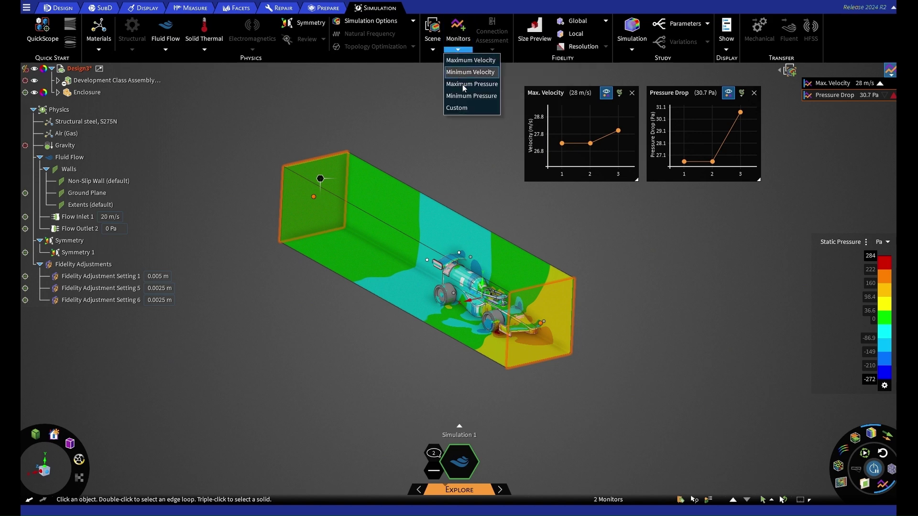
left_click(463, 109)
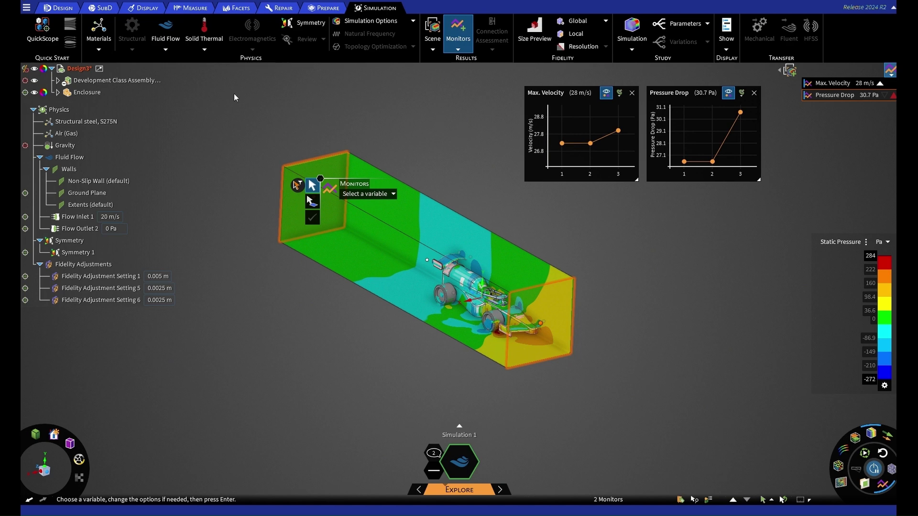
left_click(34, 92)
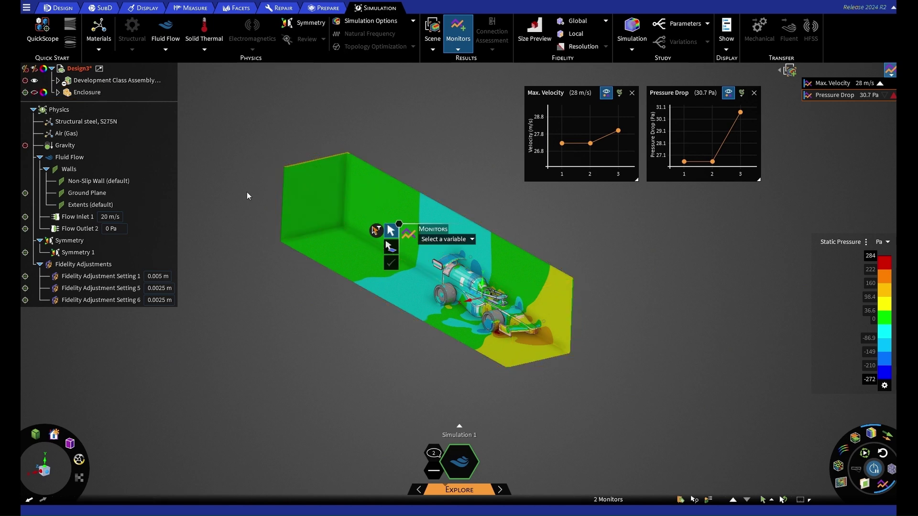
left_click(517, 329)
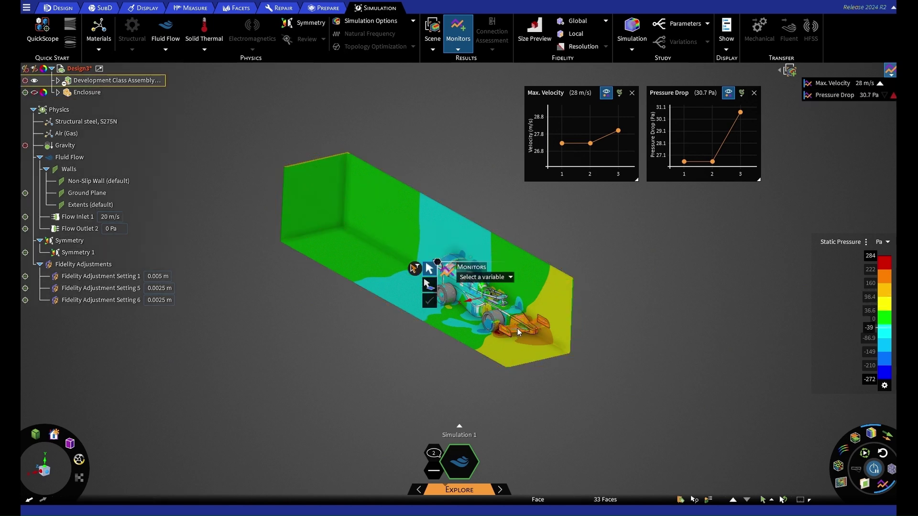
- Set the monitor variable to Force in Z, creating Z Force 1 reading 0.361 N
left_click(511, 277)
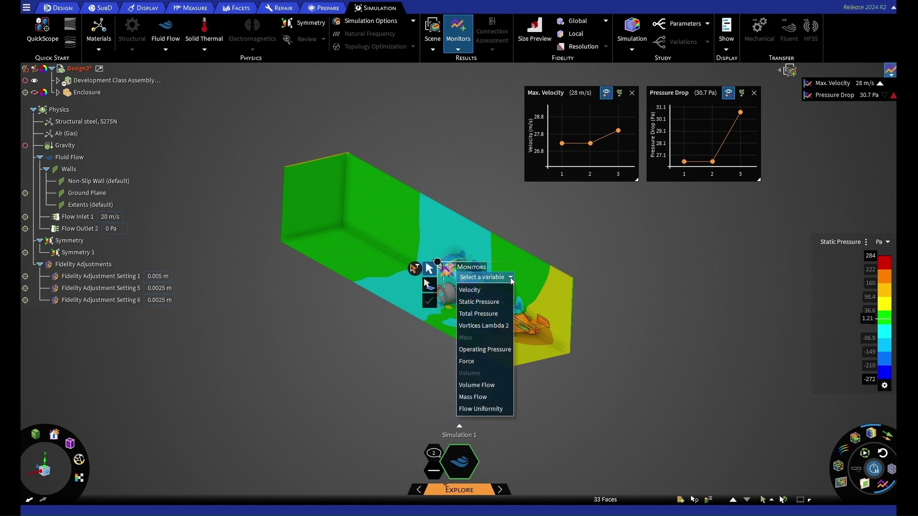
left_click(481, 362)
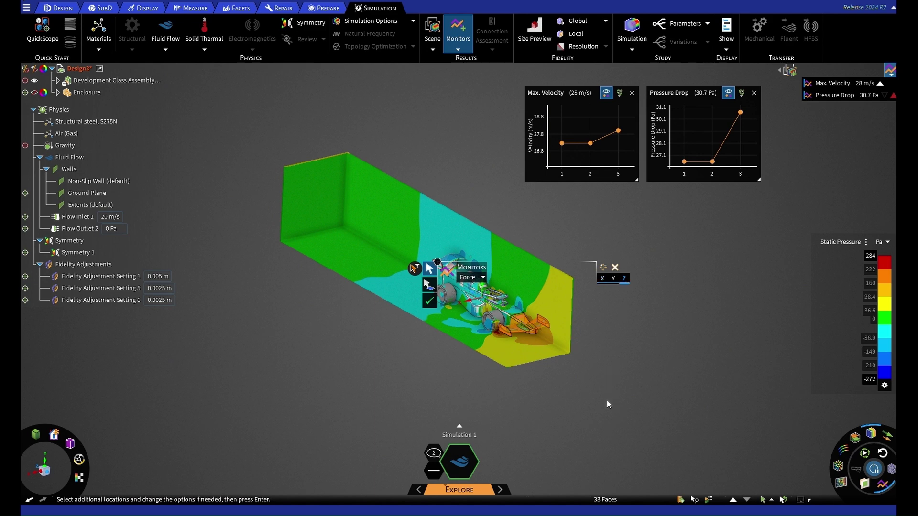
left_click(429, 303)
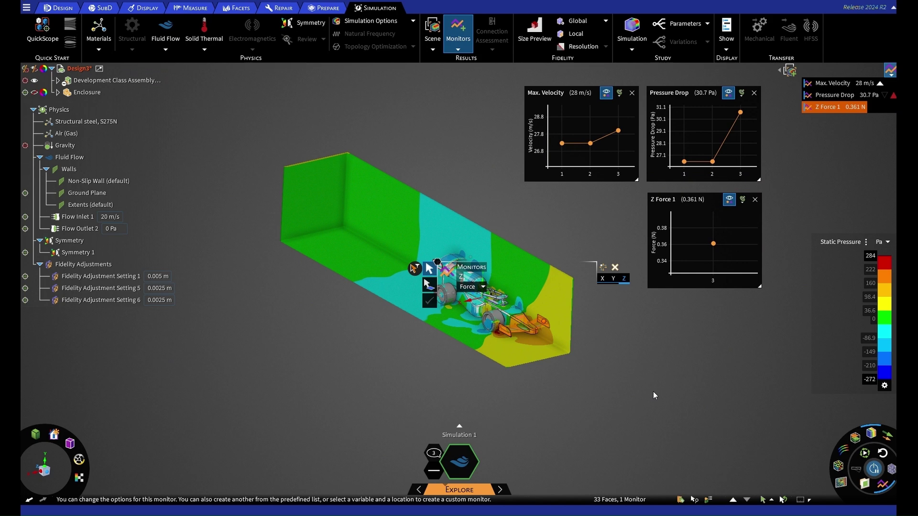
left_click(482, 286)
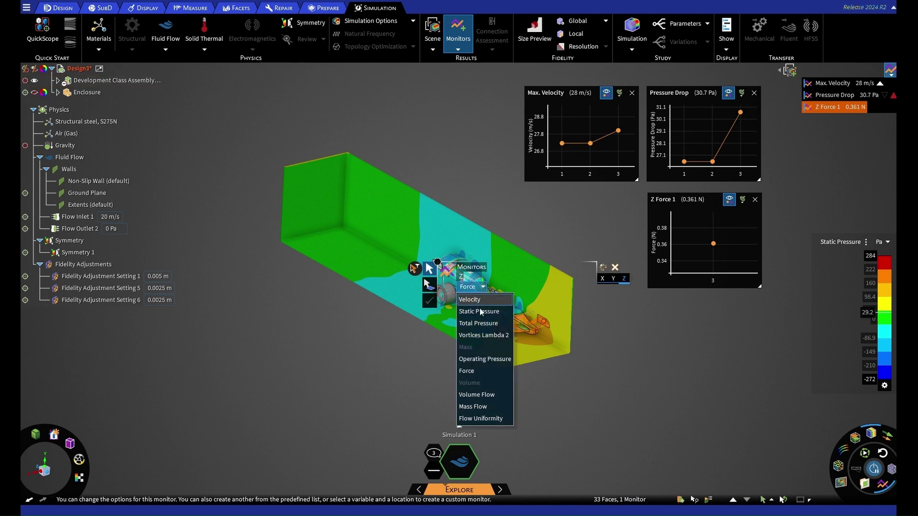
left_click(627, 343)
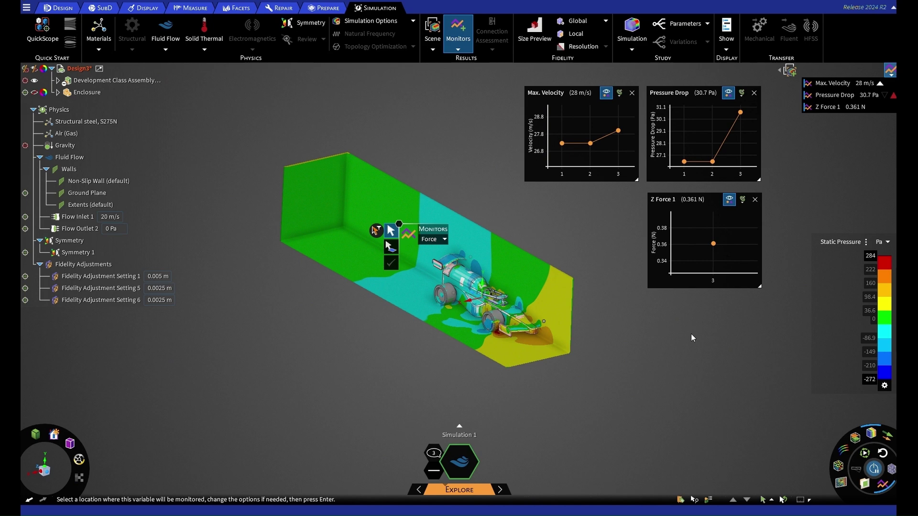
- Hide the monitor charts and replace pressure contours with thin, range-filtered velocity vectors
left_click(882, 487)
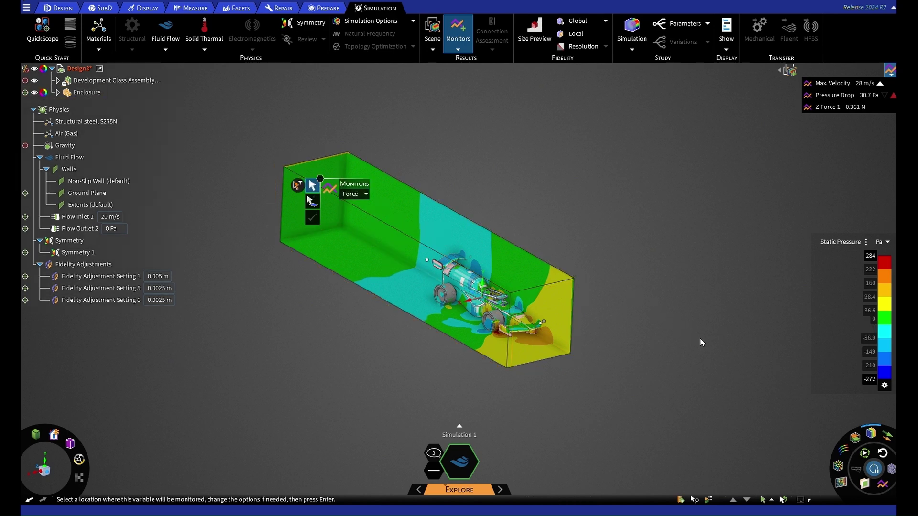
mouse_move(872, 433)
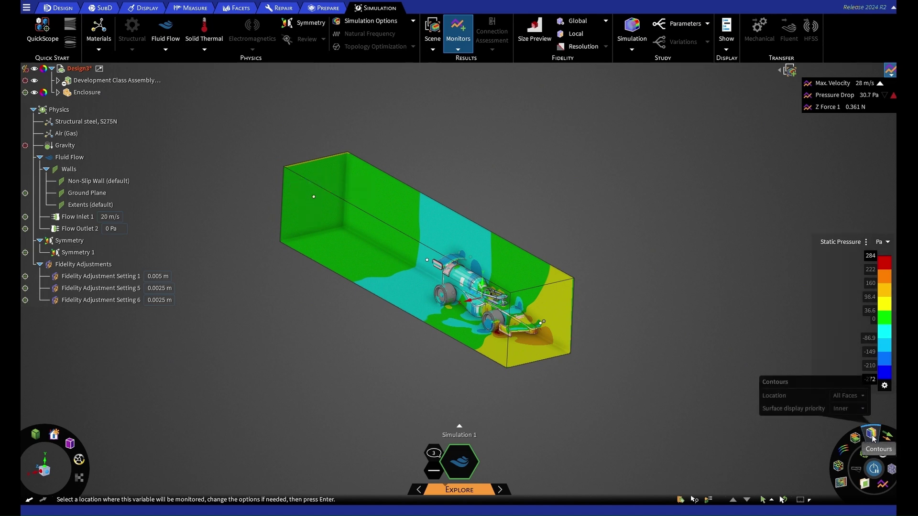
left_click(872, 436)
mouse_move(888, 438)
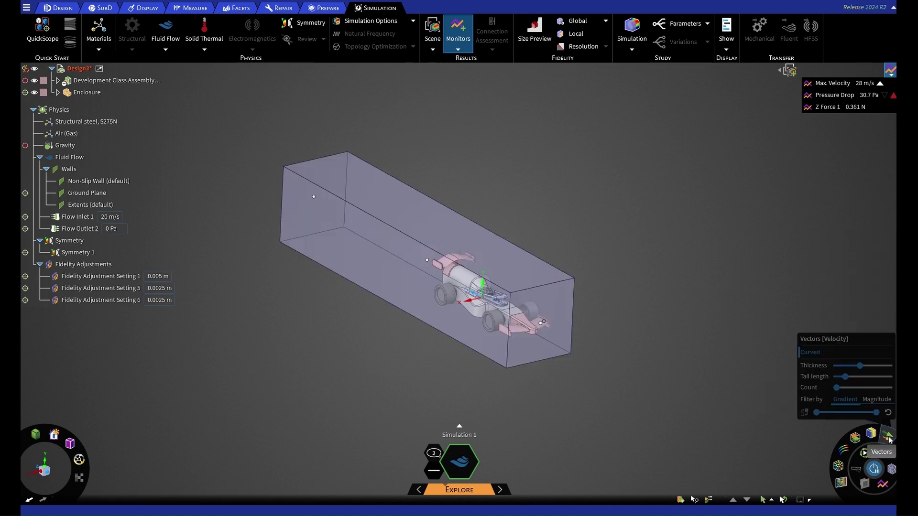
left_click(888, 437)
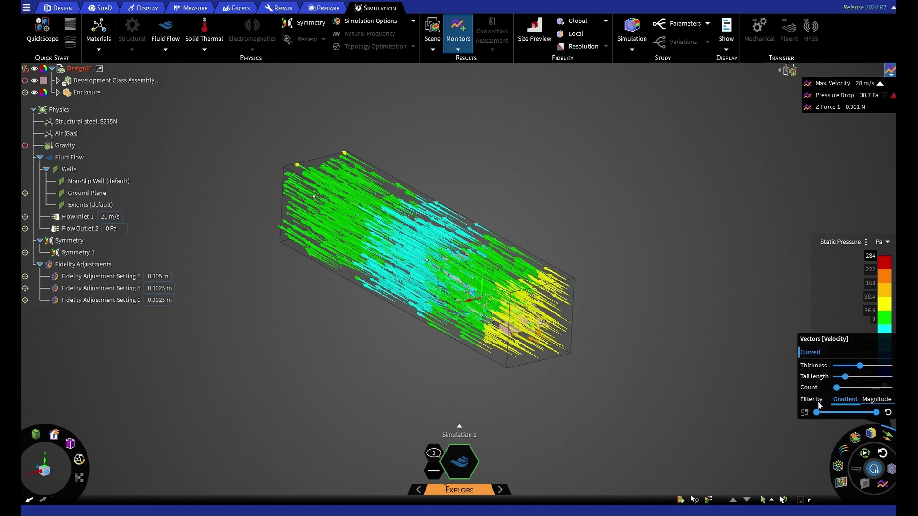
left_click_drag(876, 413, 840, 412)
left_click_drag(860, 366, 845, 366)
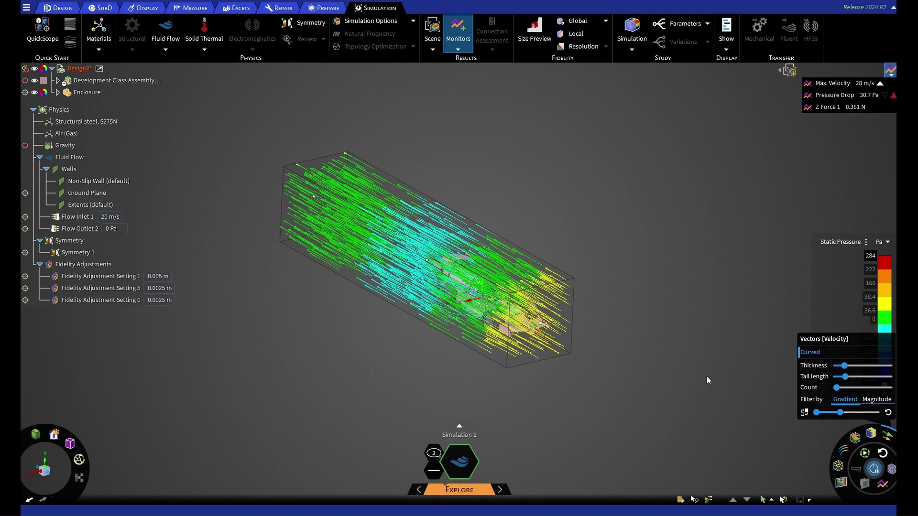
- Colour the vectors by velocity magnitude (0–28 m/s) and view the whole flow box
middle_click_drag(652, 374, 684, 389)
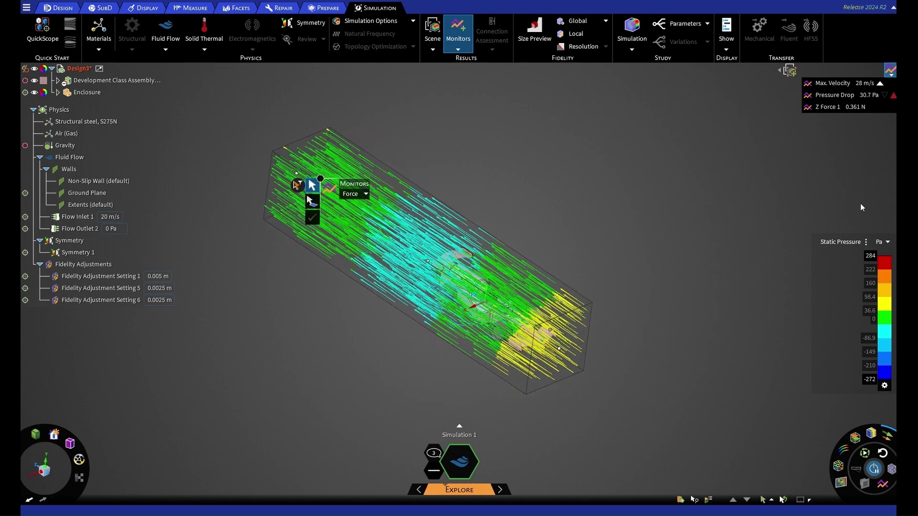
left_click(840, 242)
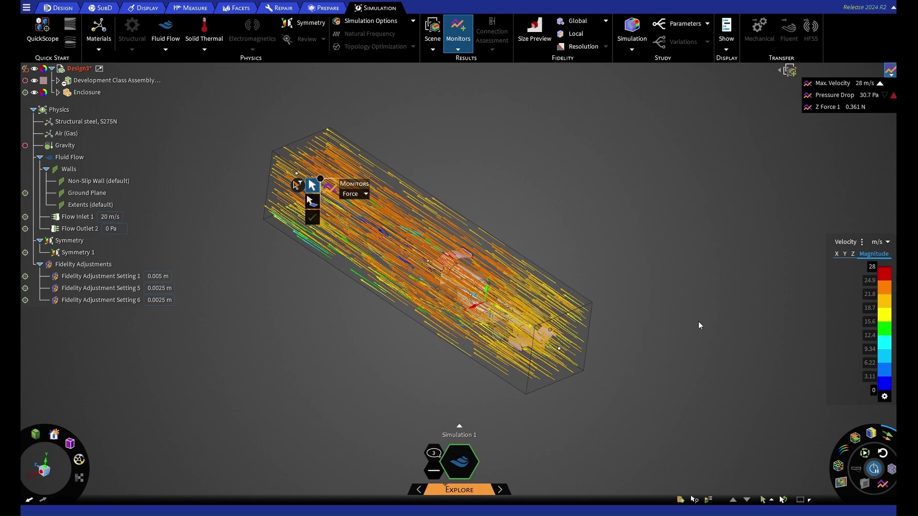
middle_click_drag(667, 357, 508, 252)
scroll(475, 243, "up", 10)
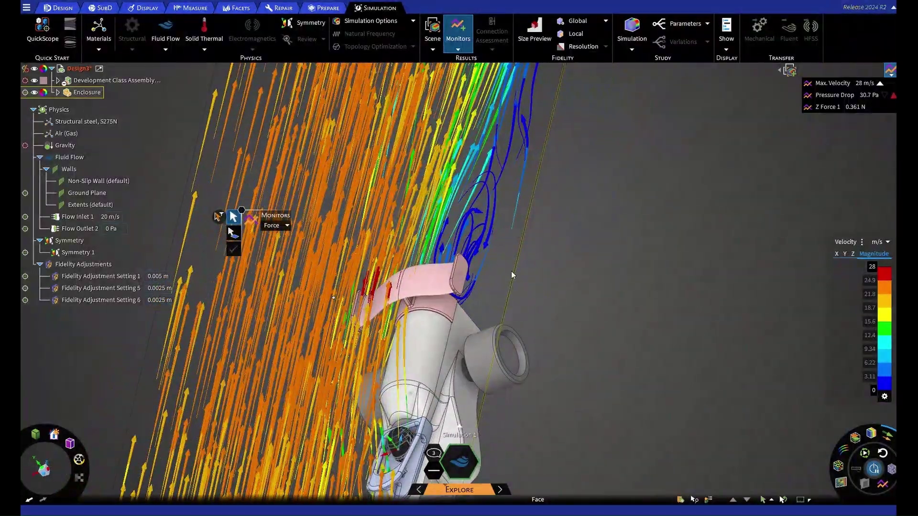
scroll(512, 275, "down", 10)
middle_click_drag(555, 378, 662, 346)
scroll(495, 354, "up", 3)
scroll(495, 353, "down", 2)
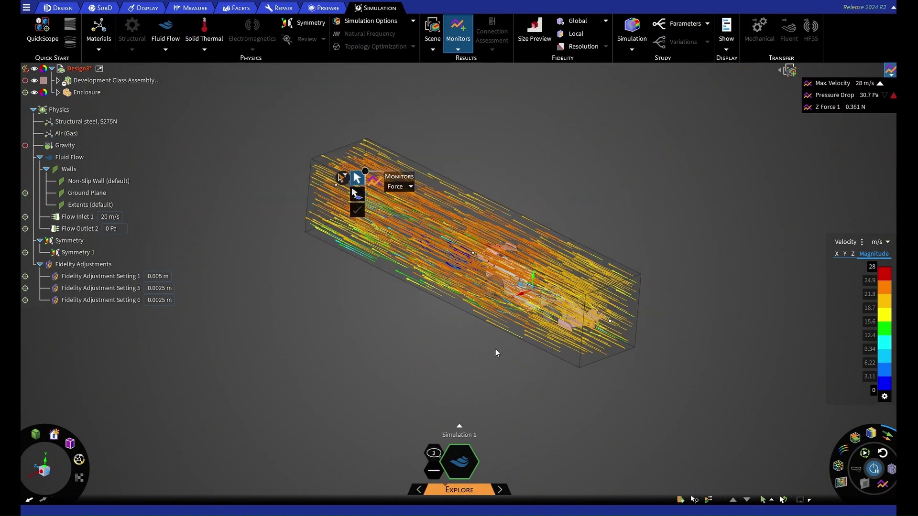
middle_click_drag(503, 366, 713, 350)
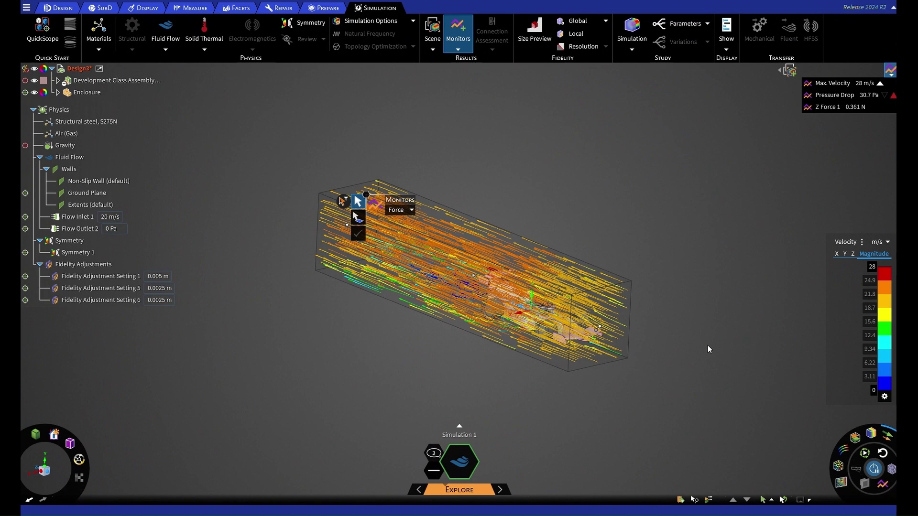
- Swap the velocity vectors back to Static Pressure contours (-272 to 284 Pa) and reframe the view
left_click(890, 437)
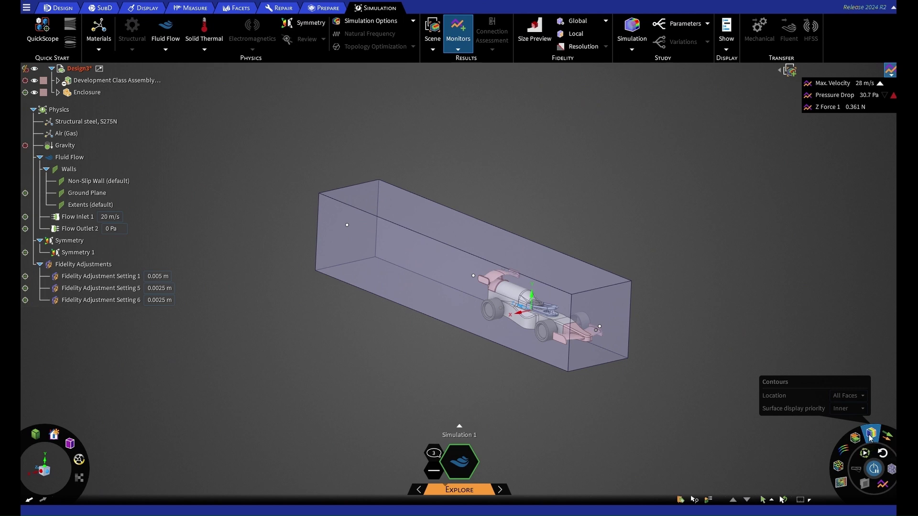
left_click(869, 436)
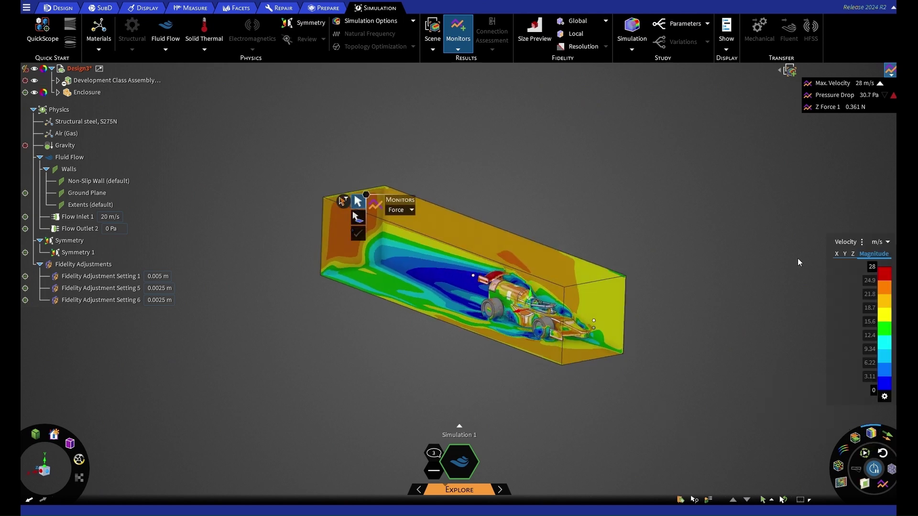
left_click(846, 242)
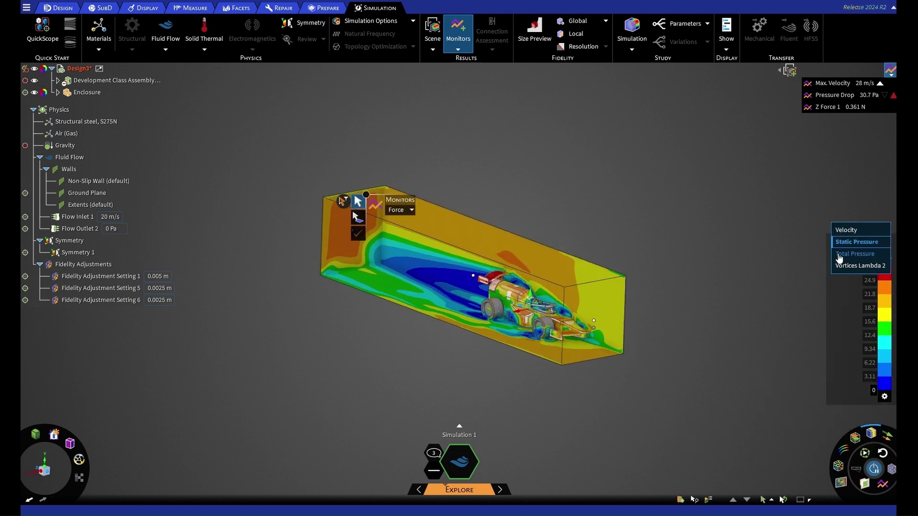
left_click(842, 242)
middle_click_drag(715, 382, 719, 409)
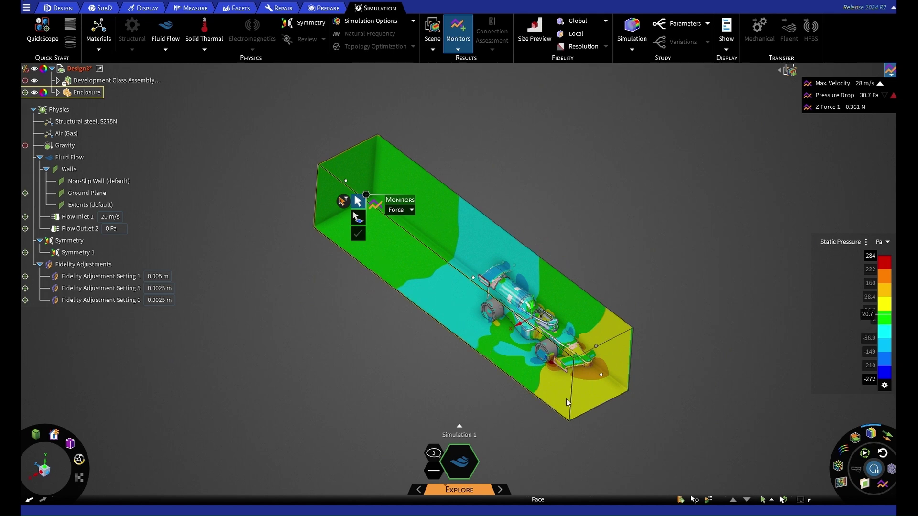
middle_click_drag(646, 417, 667, 380)
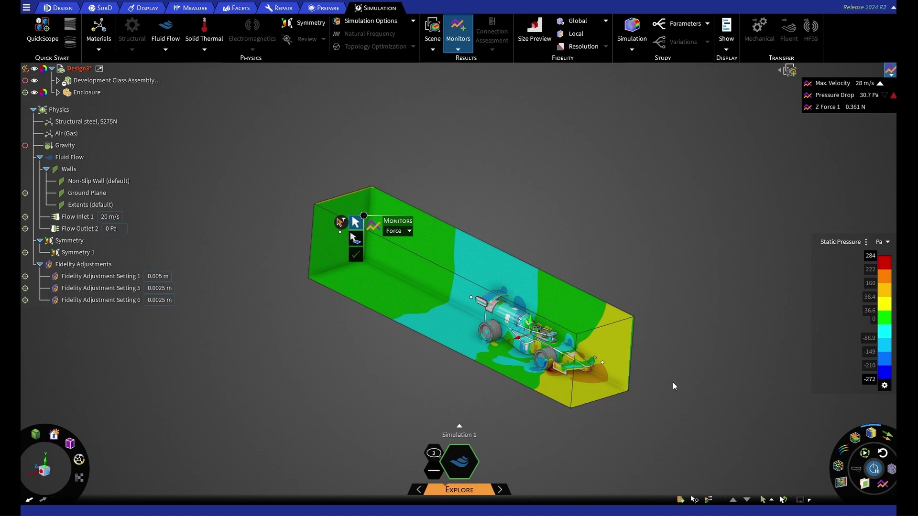
middle_click_drag(672, 386, 655, 345, "shift")
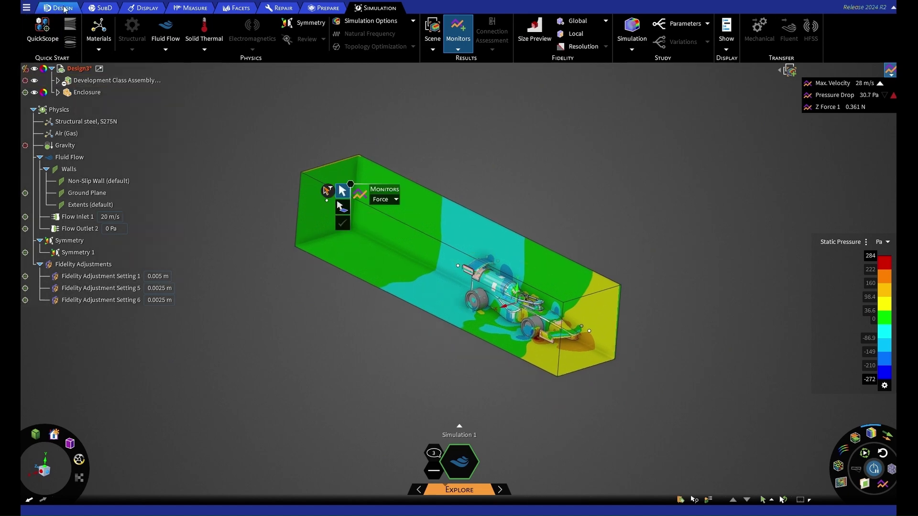
- Push the enclosure's front face out 50 mm along the blue axis, then deselect it
left_click(48, 8)
left_click(248, 37)
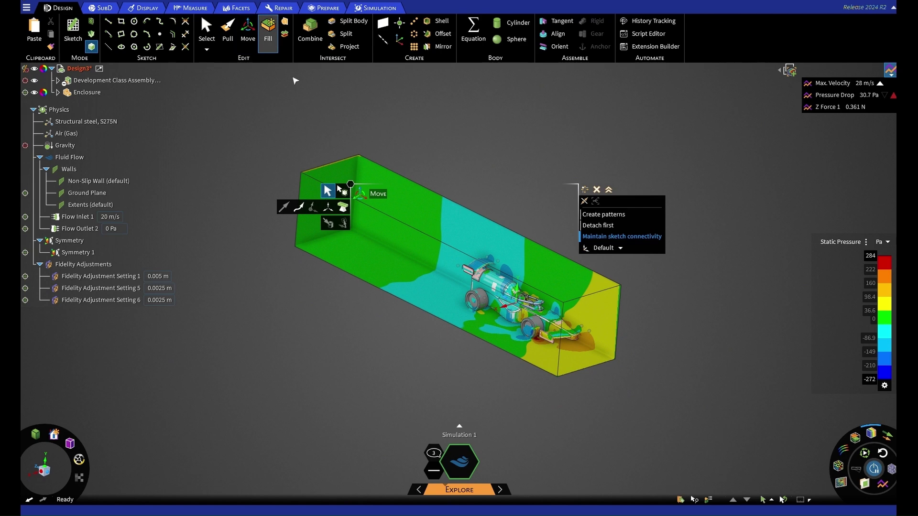
left_click(376, 288)
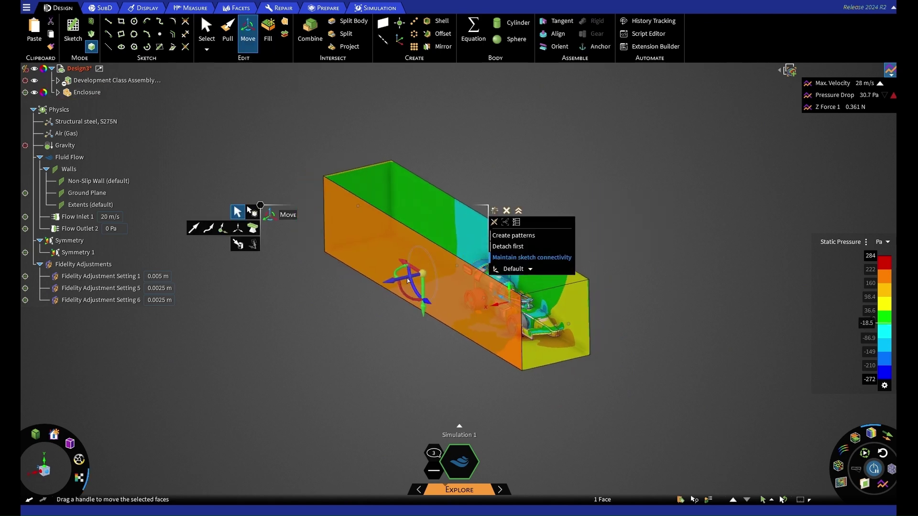
left_click_drag(410, 292, 385, 306)
type("50")
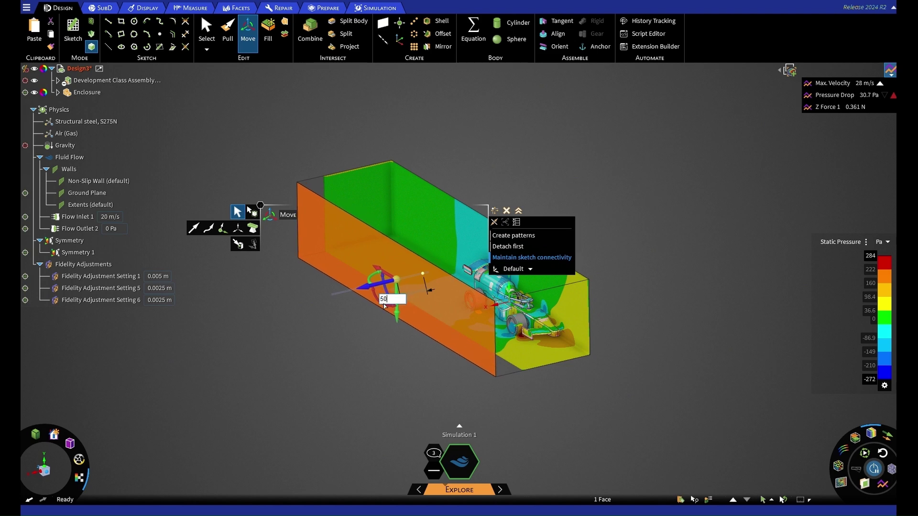
key("Return")
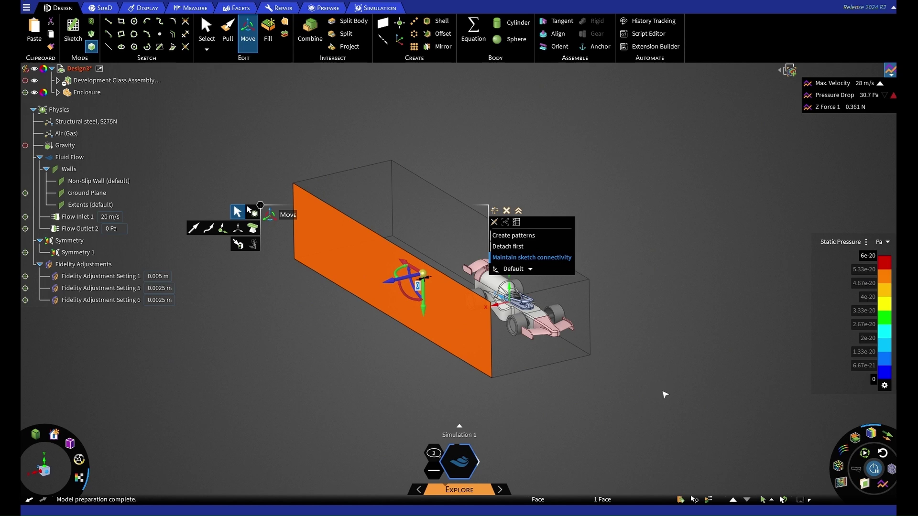
right_click(678, 374)
left_click(625, 394)
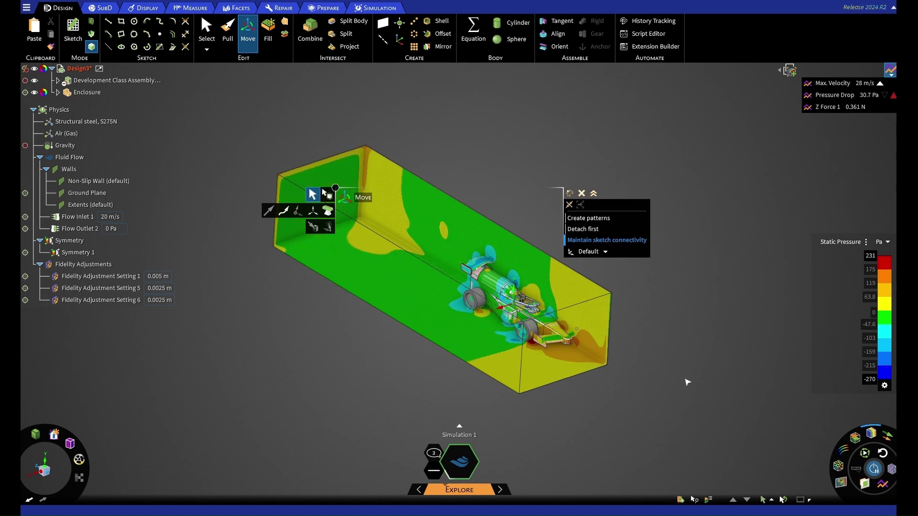
- Orbit the enlarged enclosure to inspect the re-solved pressure contours (-302 to 241 Pa)
middle_click_drag(687, 382, 686, 375)
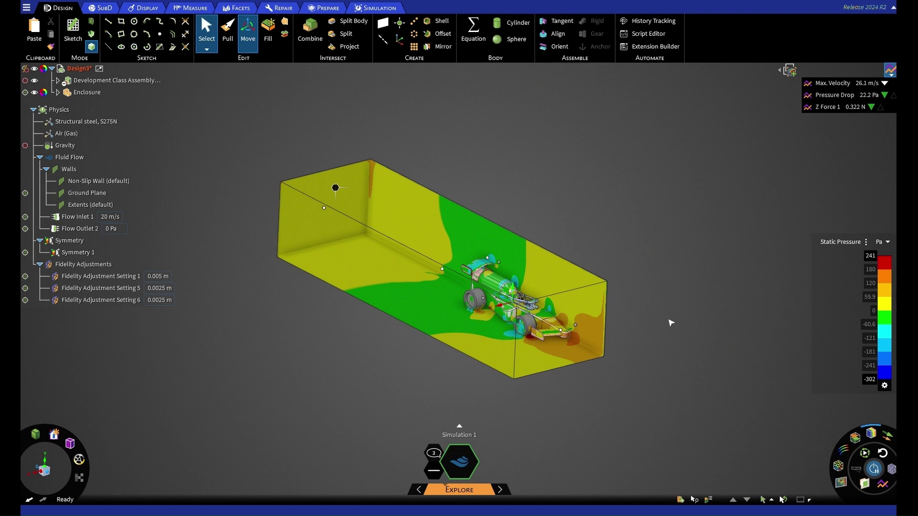
middle_click_drag(668, 319, 648, 350)
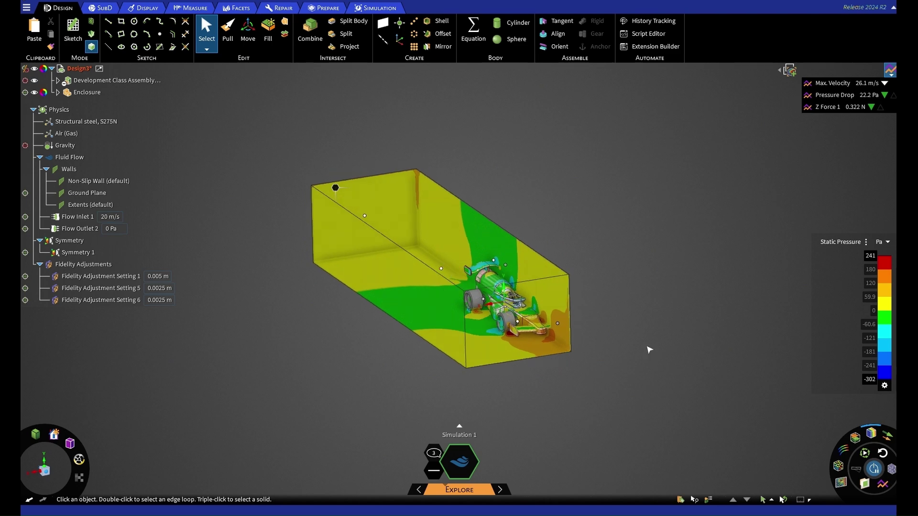
left_click(27, 8)
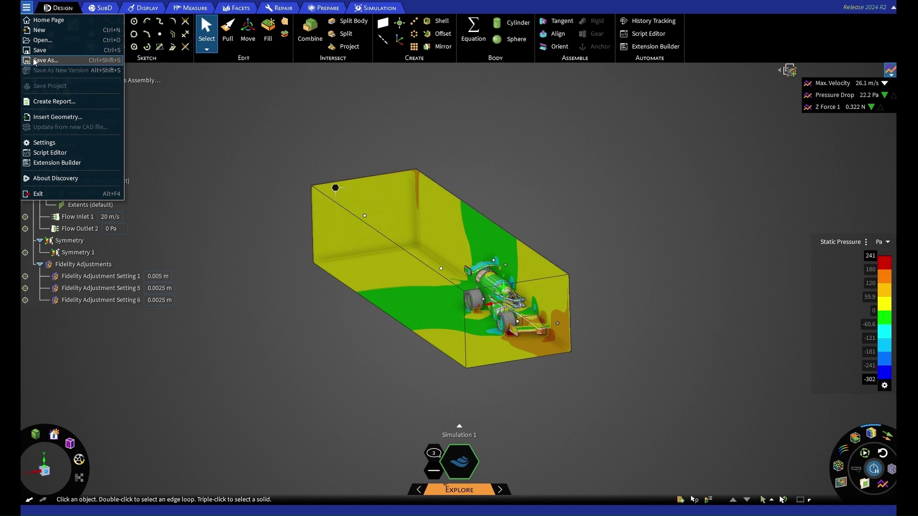